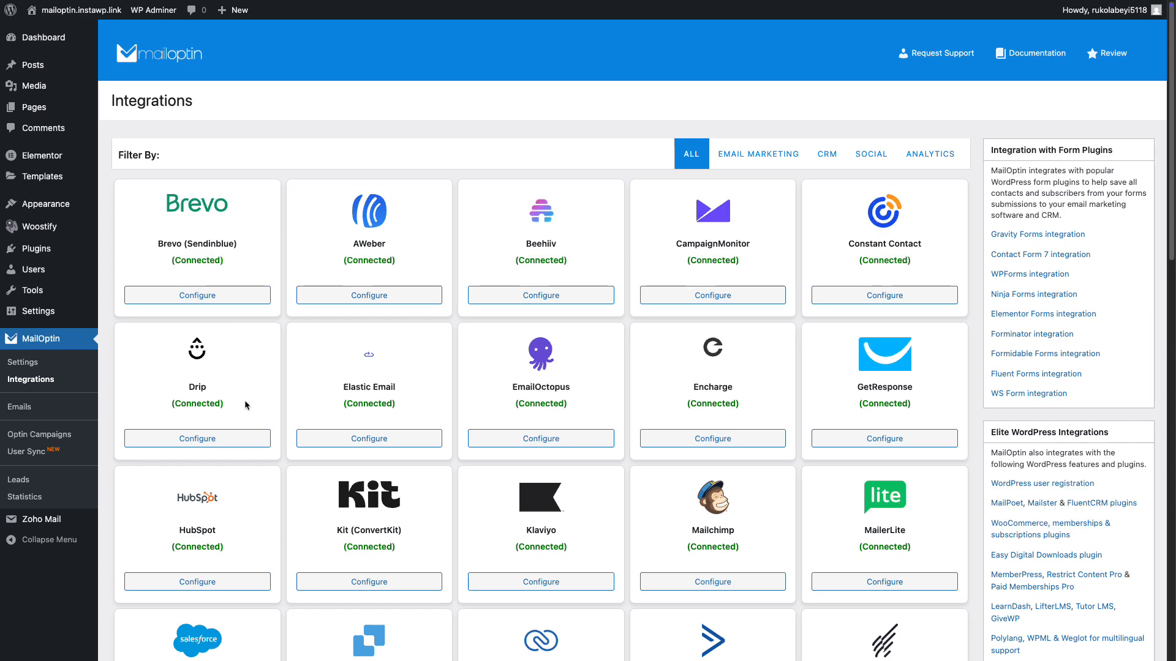
Open the iContact connection settings from the MailOptin integrations.
scroll(337, 403, "down", 7)
scroll(337, 403, "down", 5)
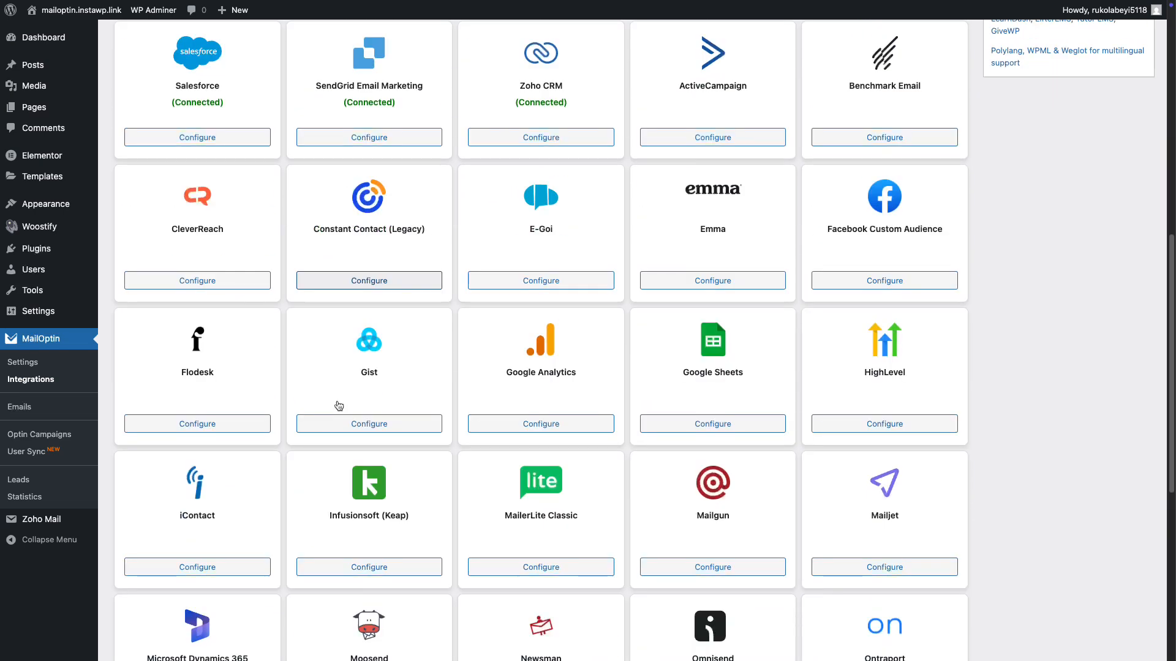
left_click(216, 421)
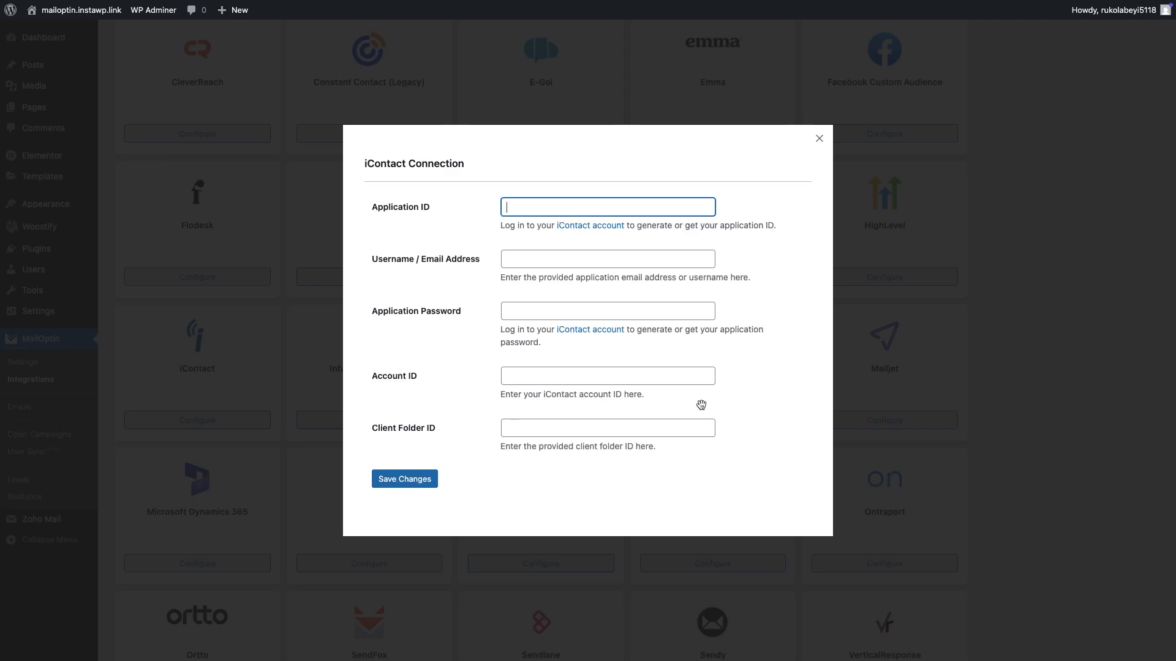
Go to the linked iContact account, create a custom API integration, and review its connection credentials and account information.
left_click(612, 228)
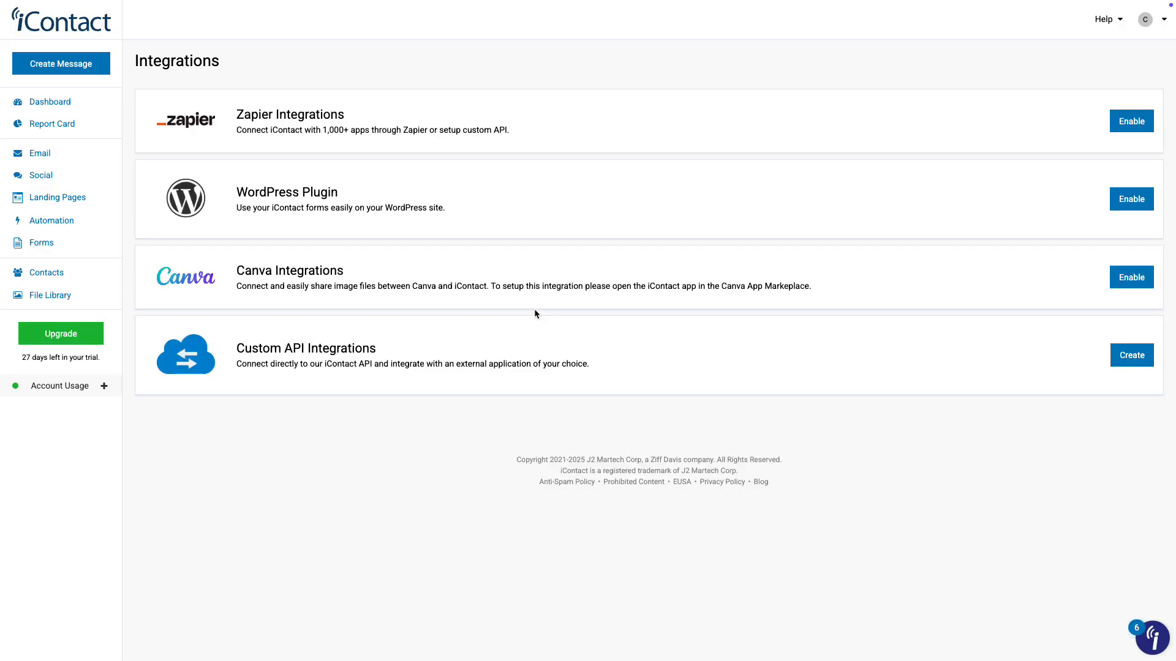
left_click(1146, 363)
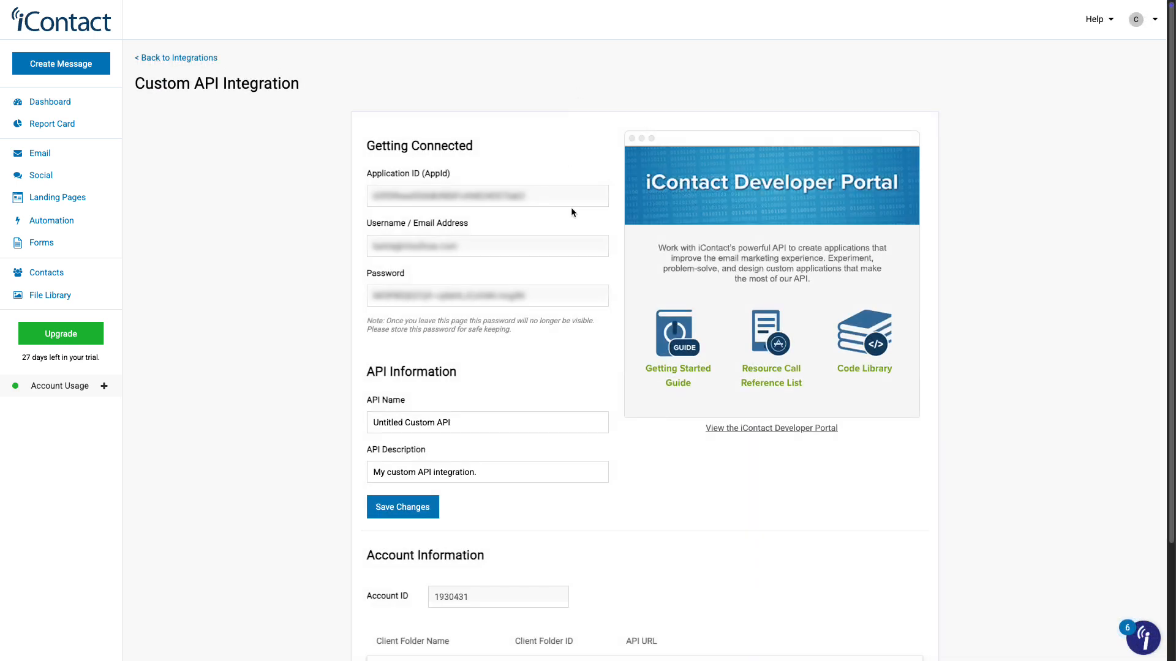
scroll(571, 212, "down", 3)
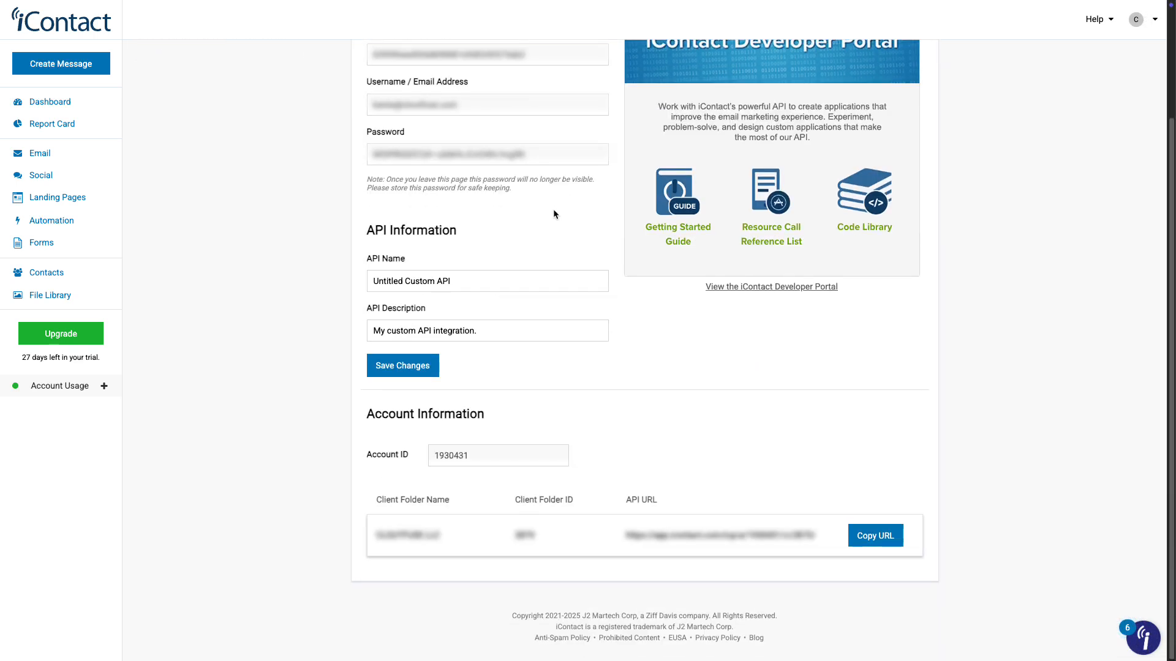
scroll(525, 281, "up", 3)
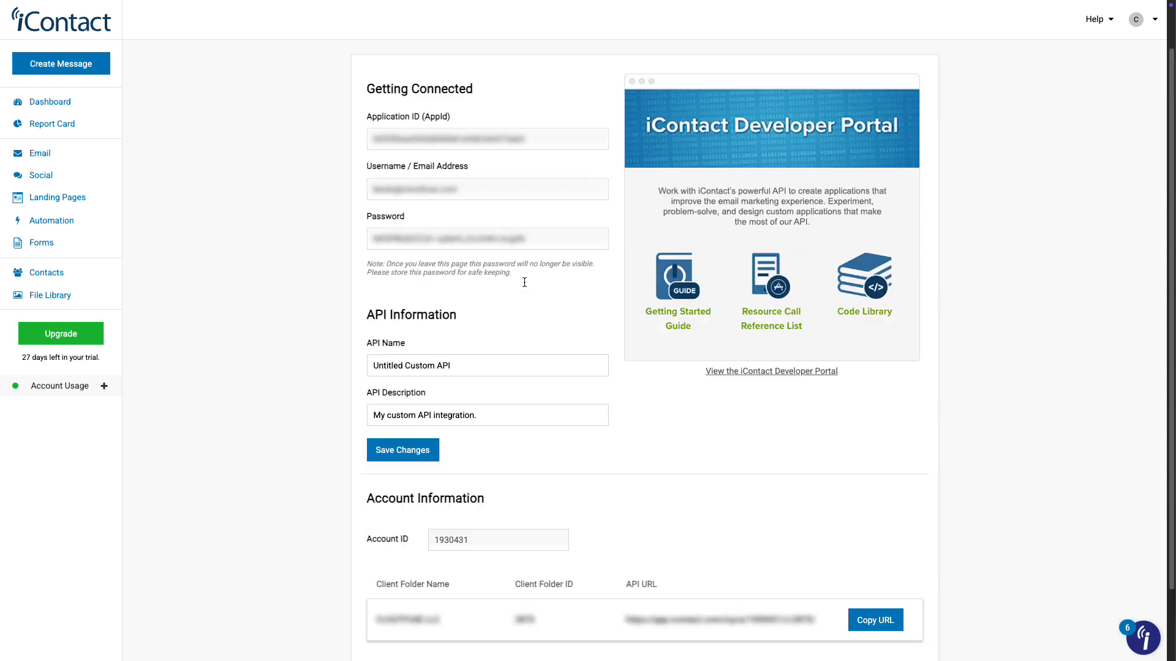
Set the API name to "MailOptin" and the API description to "MailOptin Integration", then save the custom API changes.
triple_click(464, 419)
key("BackSpace")
type("MailOptin")
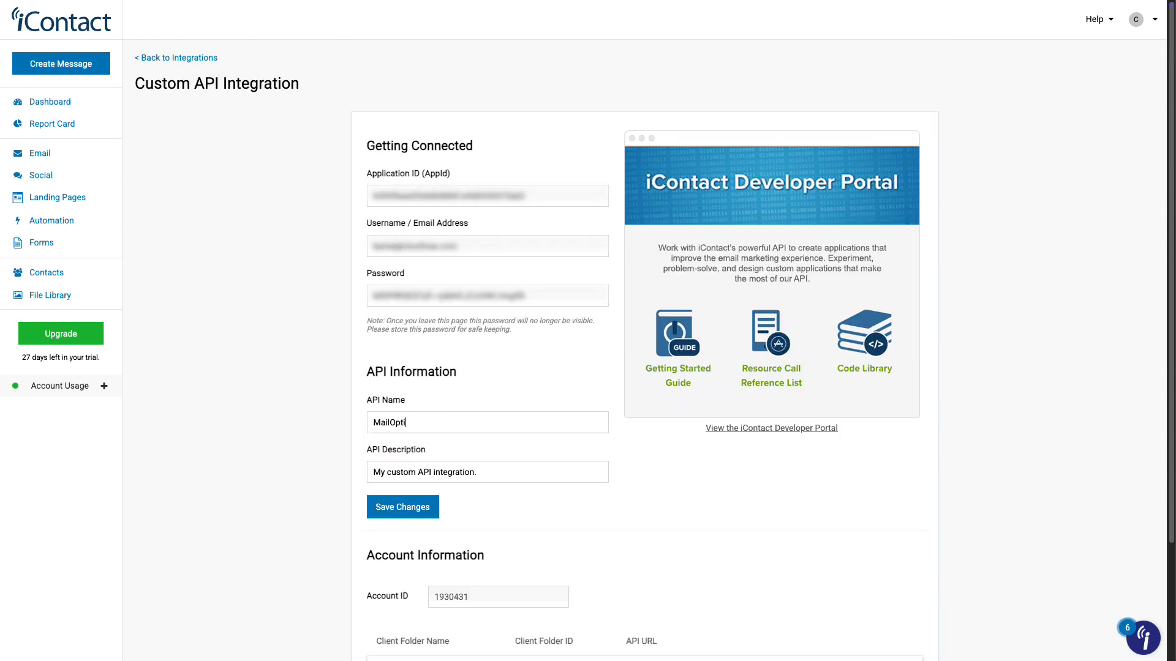
triple_click(455, 473)
type("MailOptin Integration")
left_click(430, 505)
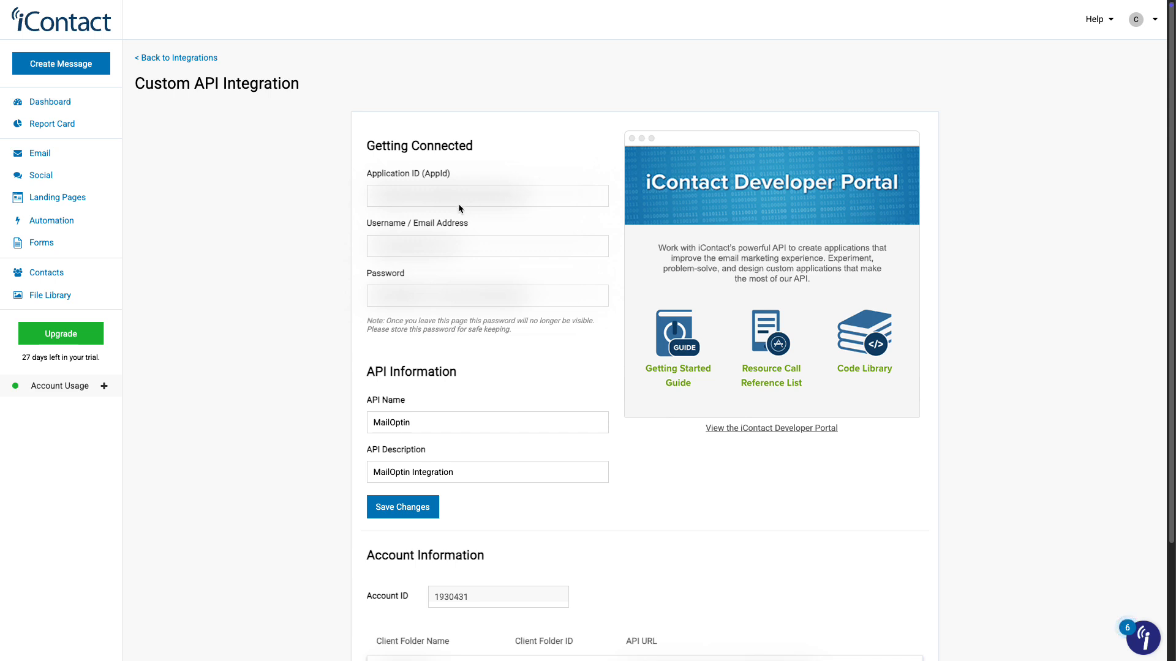
Copy the application ID, username/email, application password, account ID and client folder ID into MailOptin's iContact connection and save it.
double_click(475, 194)
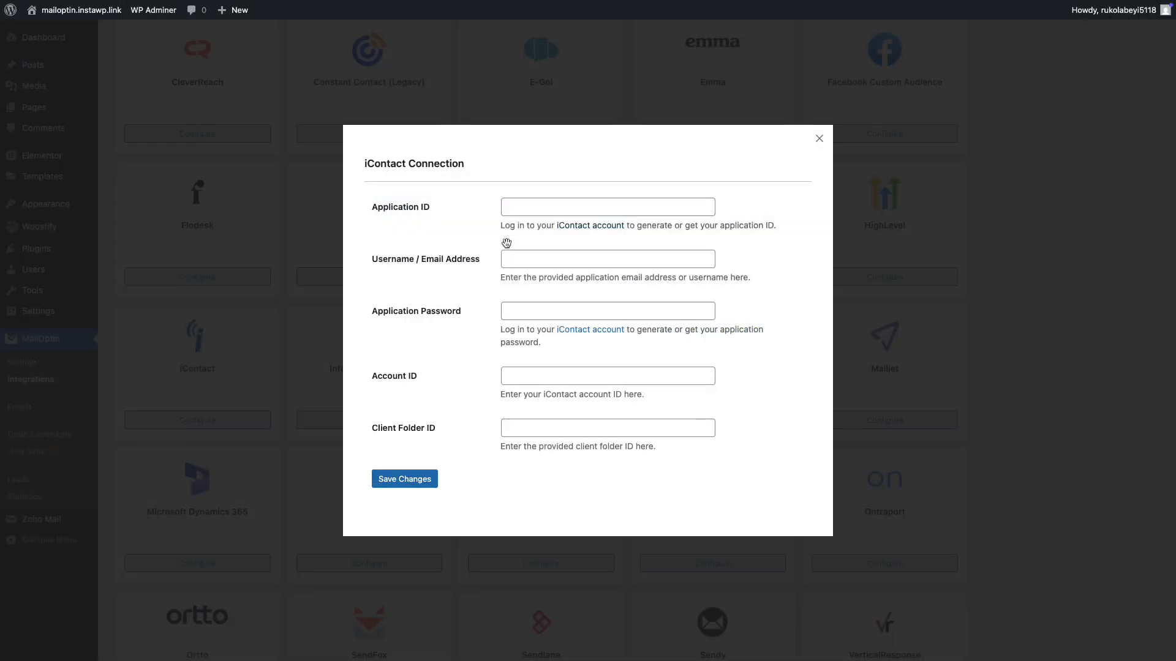
left_click(569, 207)
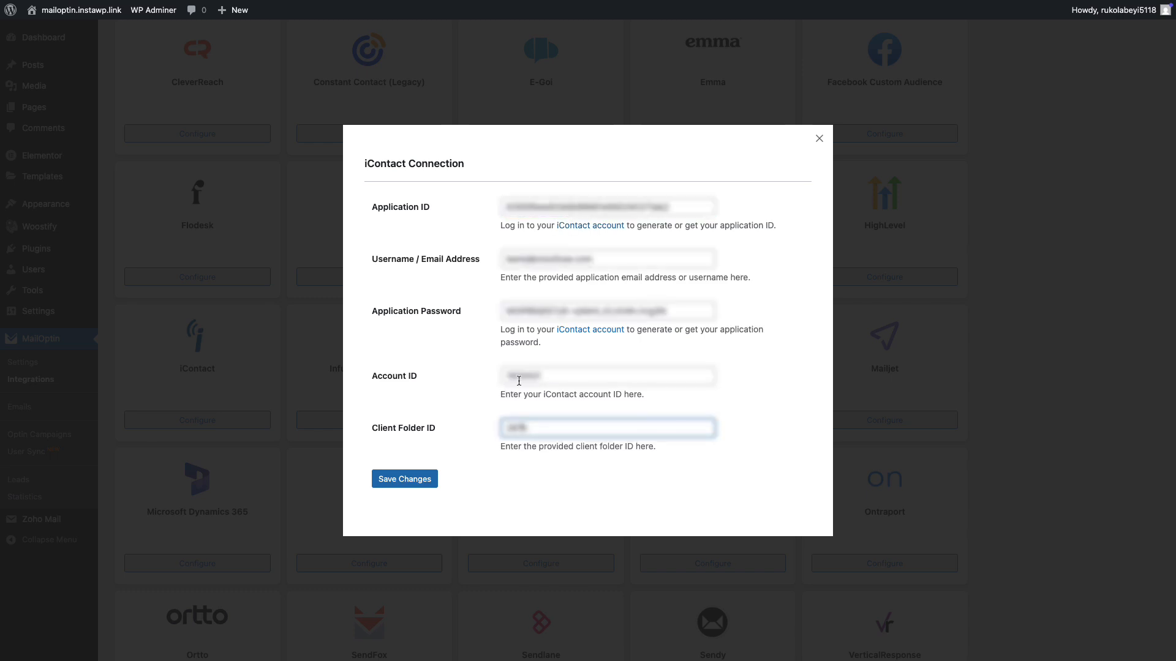
left_click(433, 481)
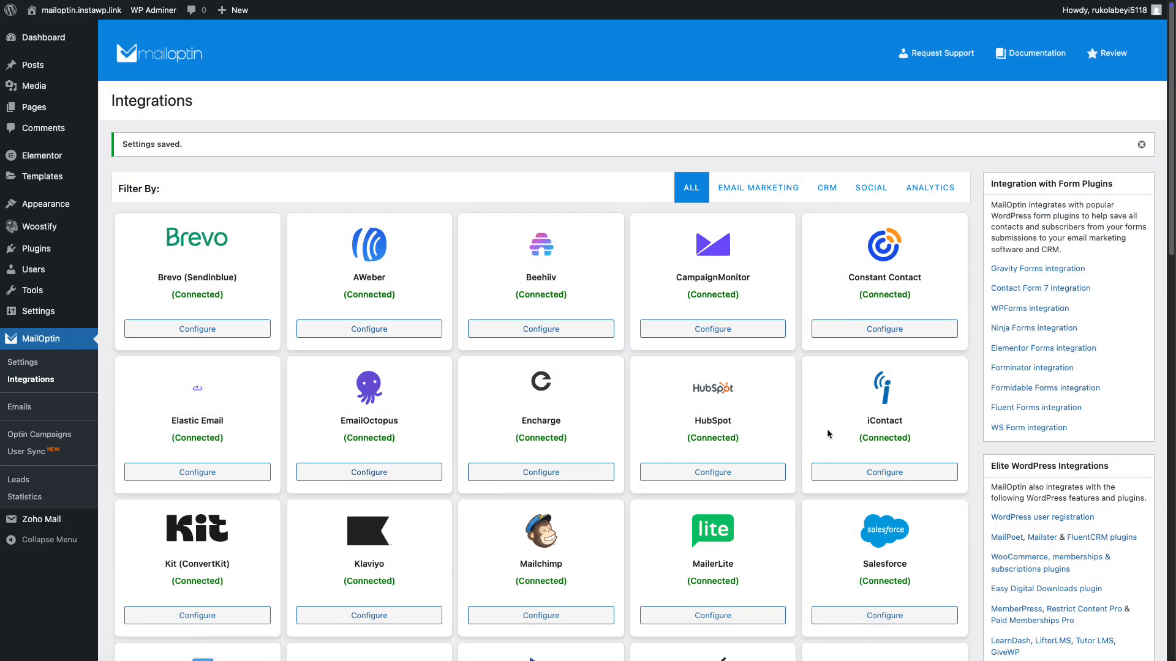
Create a new lightbox optin campaign titled "Example" using the BareMetal theme.
left_click(73, 436)
left_click(262, 102)
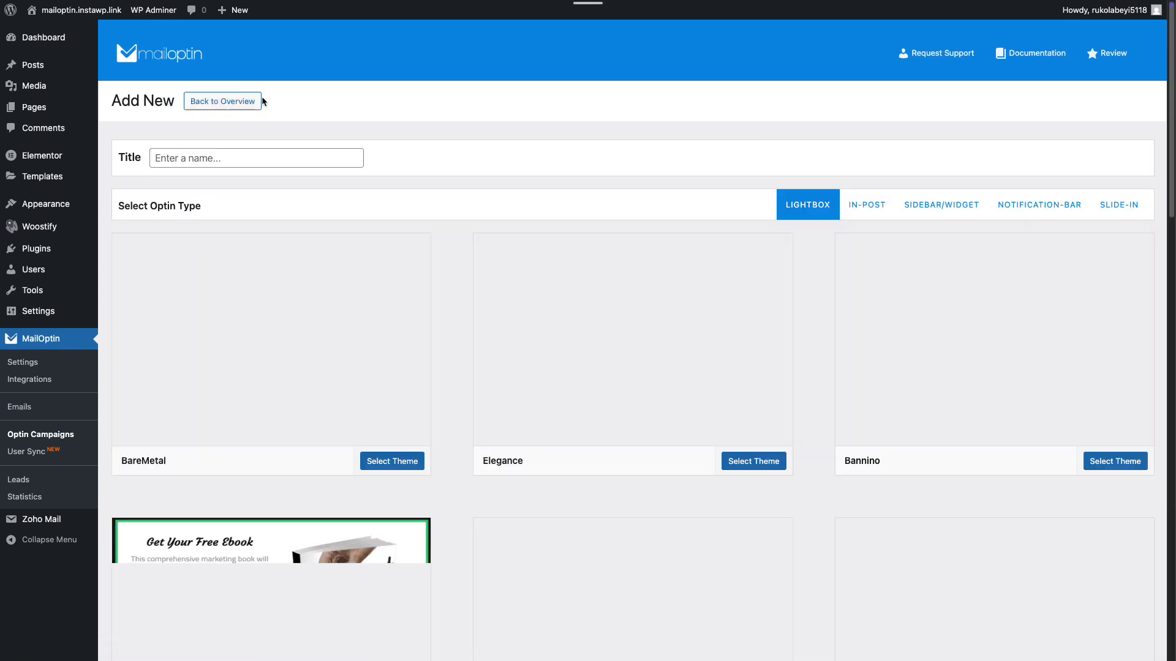
left_click(264, 159)
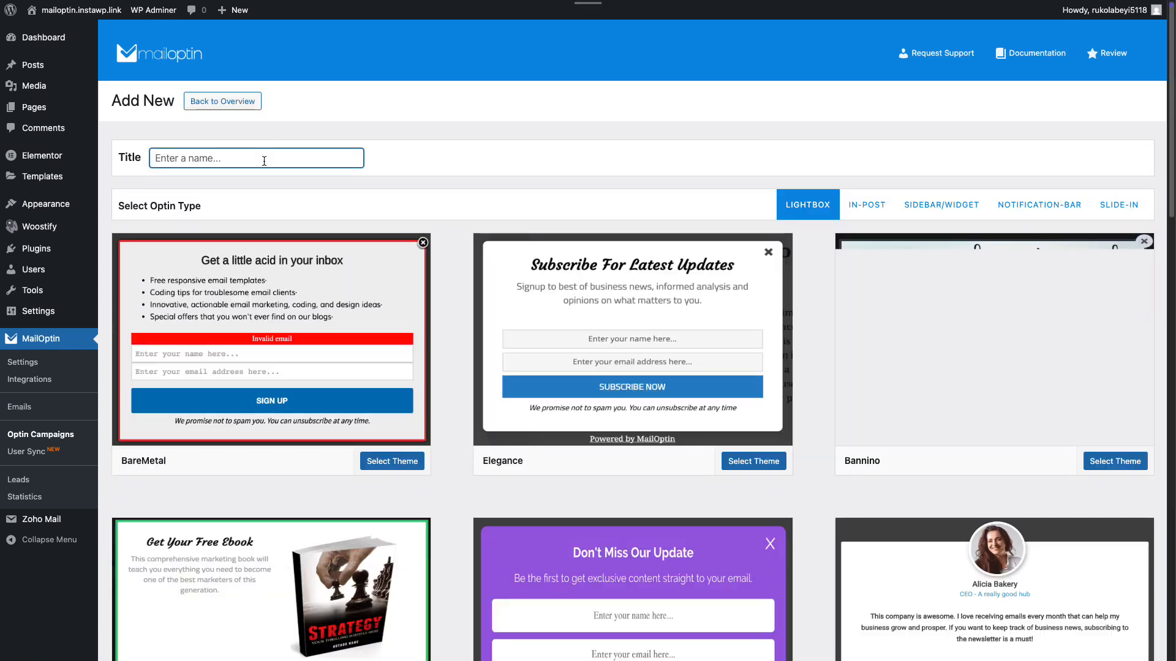
type("Example")
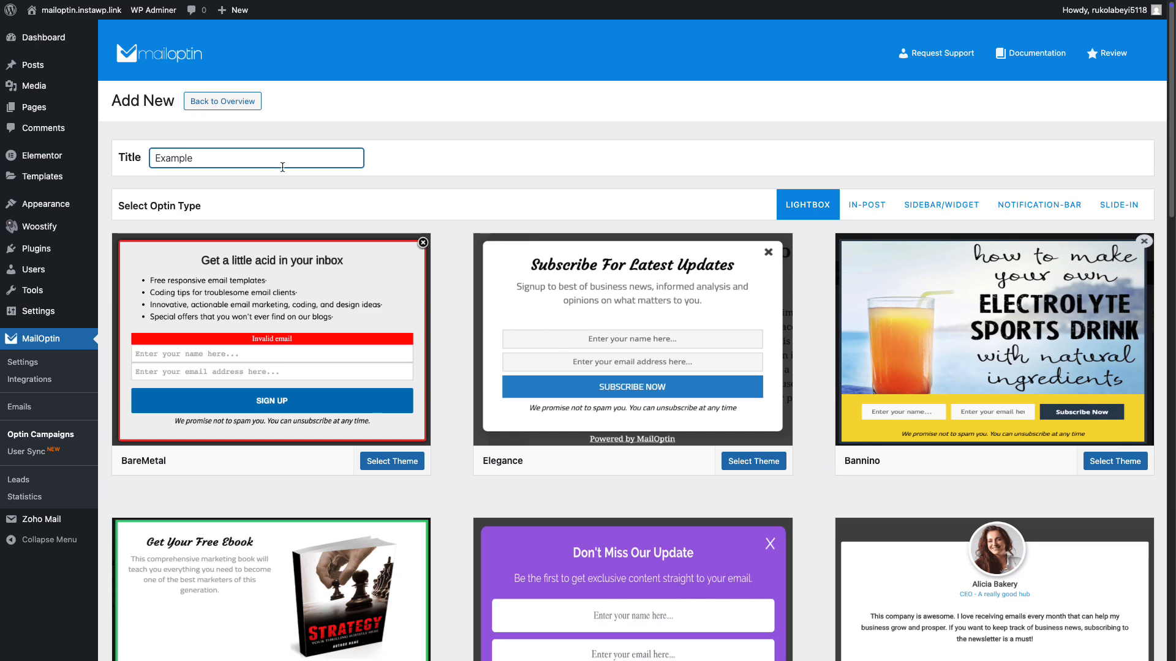
left_click(322, 295)
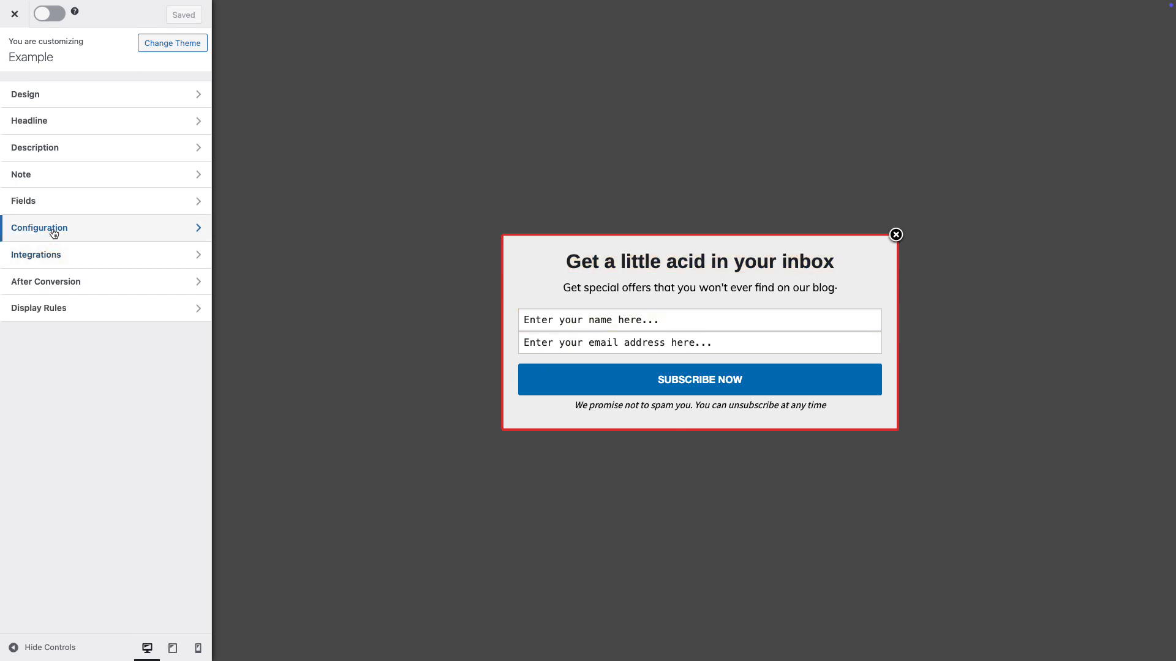
Set the optin width to 710px in the design settings and look through the available display effects.
left_click(120, 107)
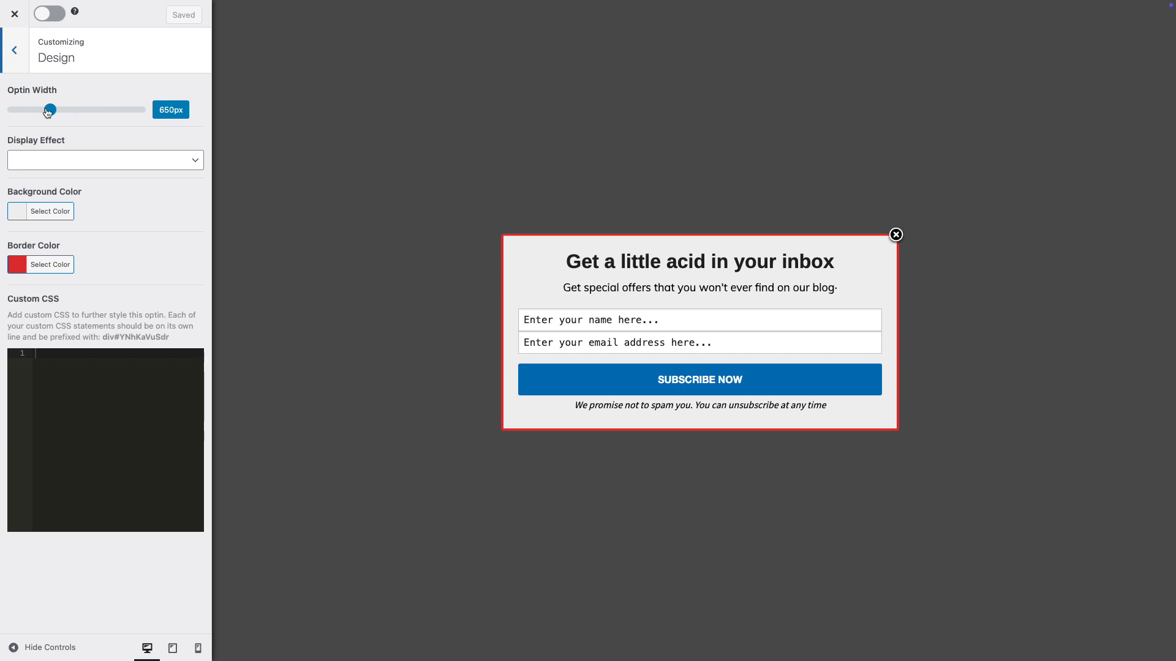
mouse_move(50, 109)
left_mouse_down()
mouse_move(68, 111)
mouse_move(54, 110)
left_mouse_up()
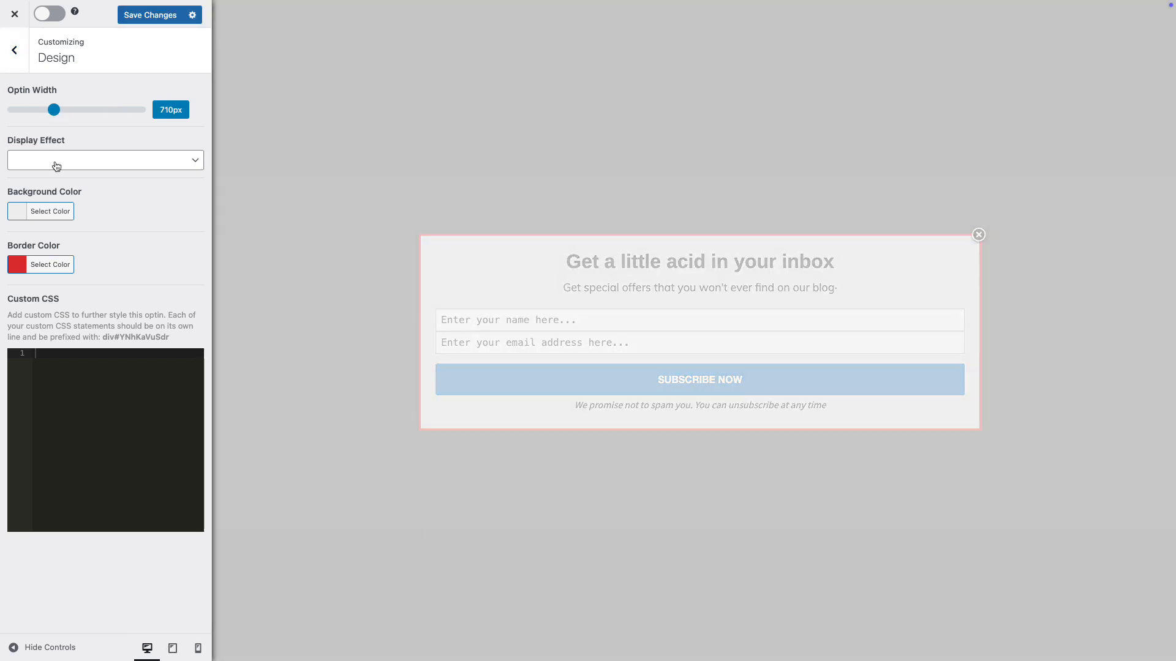
left_click(55, 166)
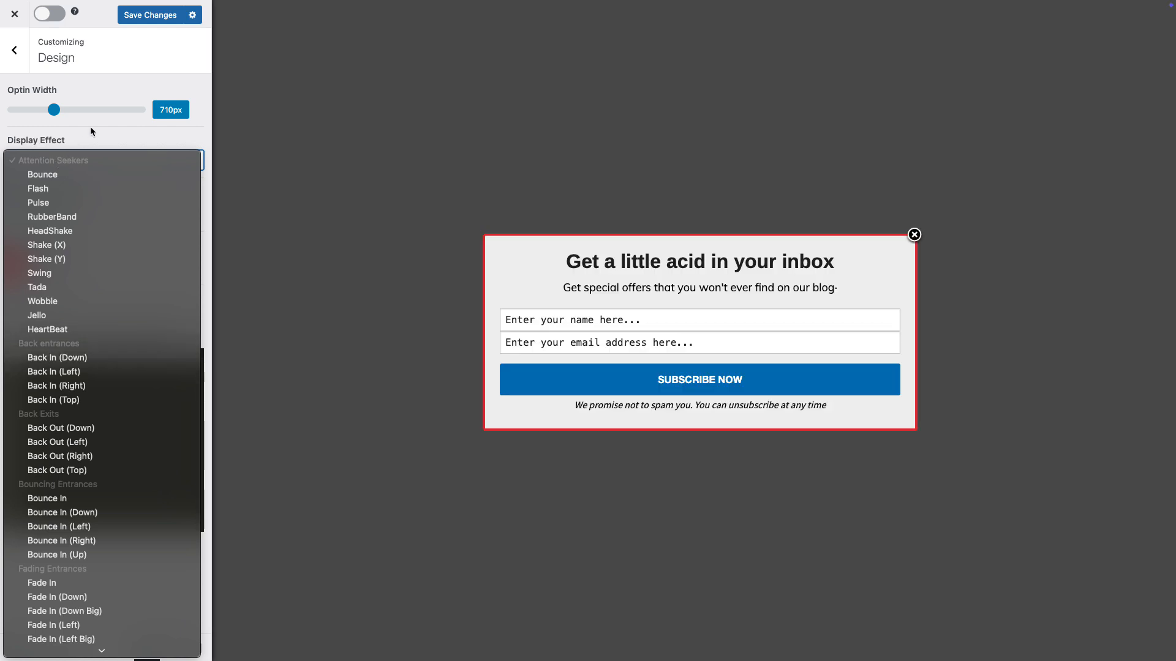
left_click(90, 127)
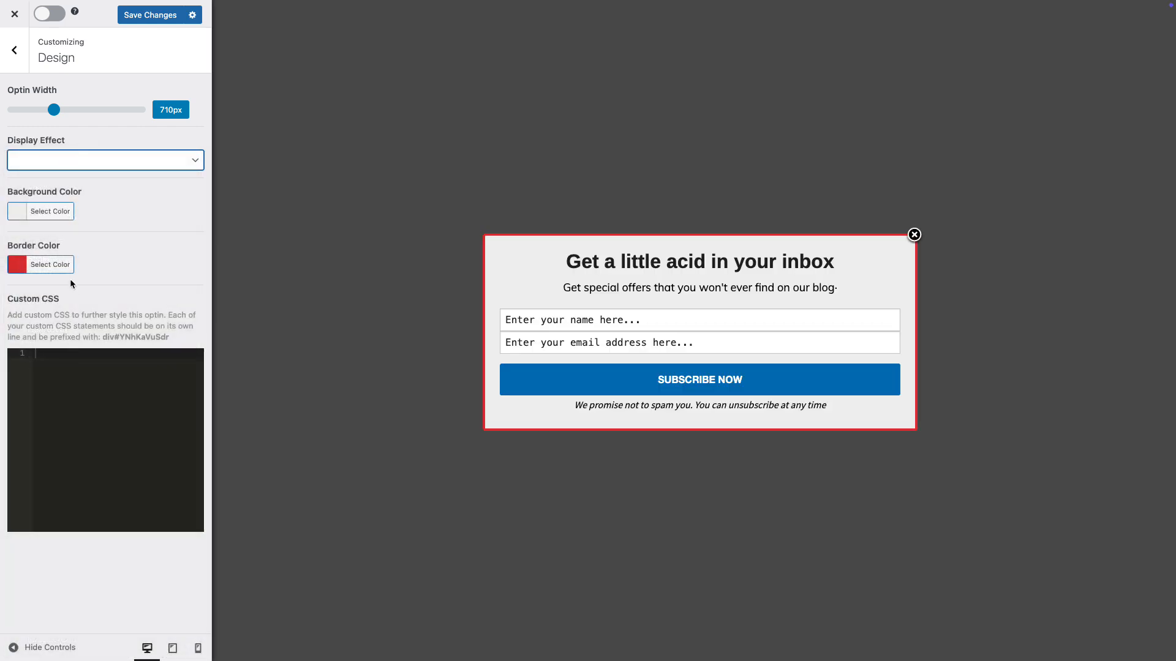
left_click(14, 49)
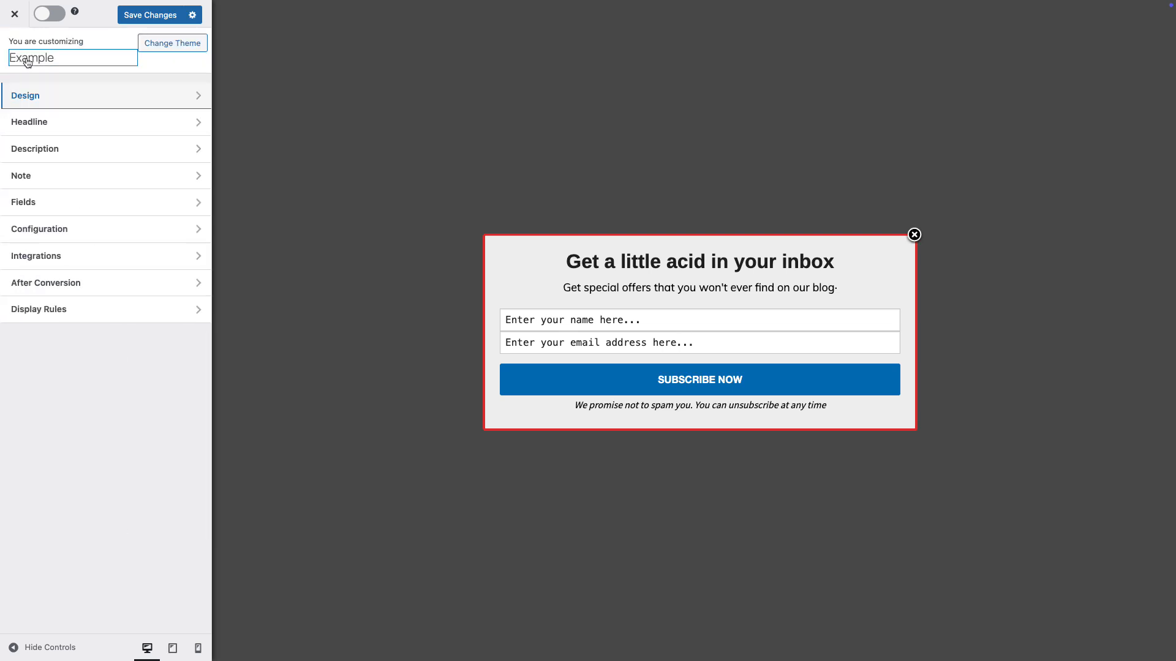
Examine the headline, description and fields settings by selecting those elements in the optin preview.
left_click(603, 261)
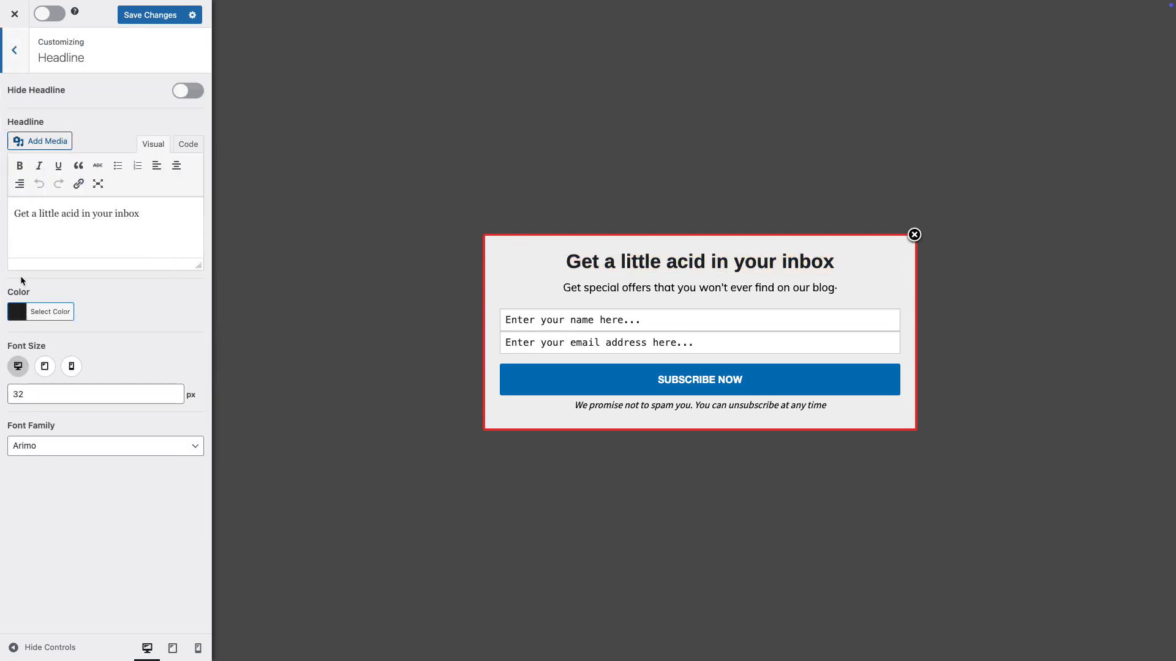
left_click(593, 297)
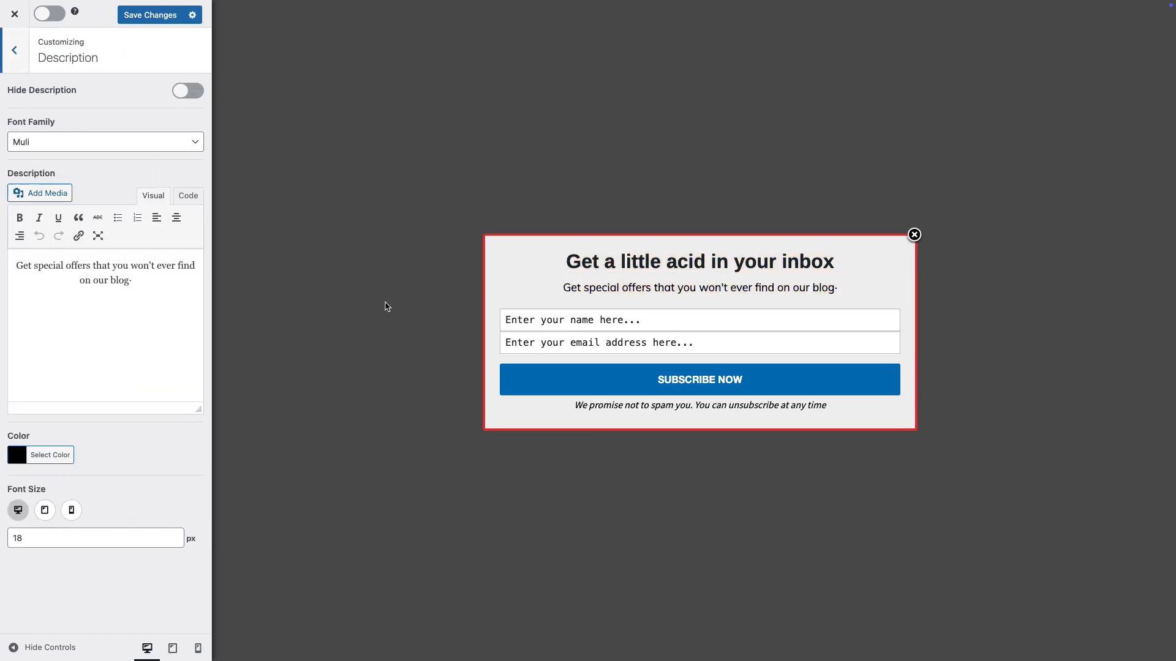
left_click(679, 330)
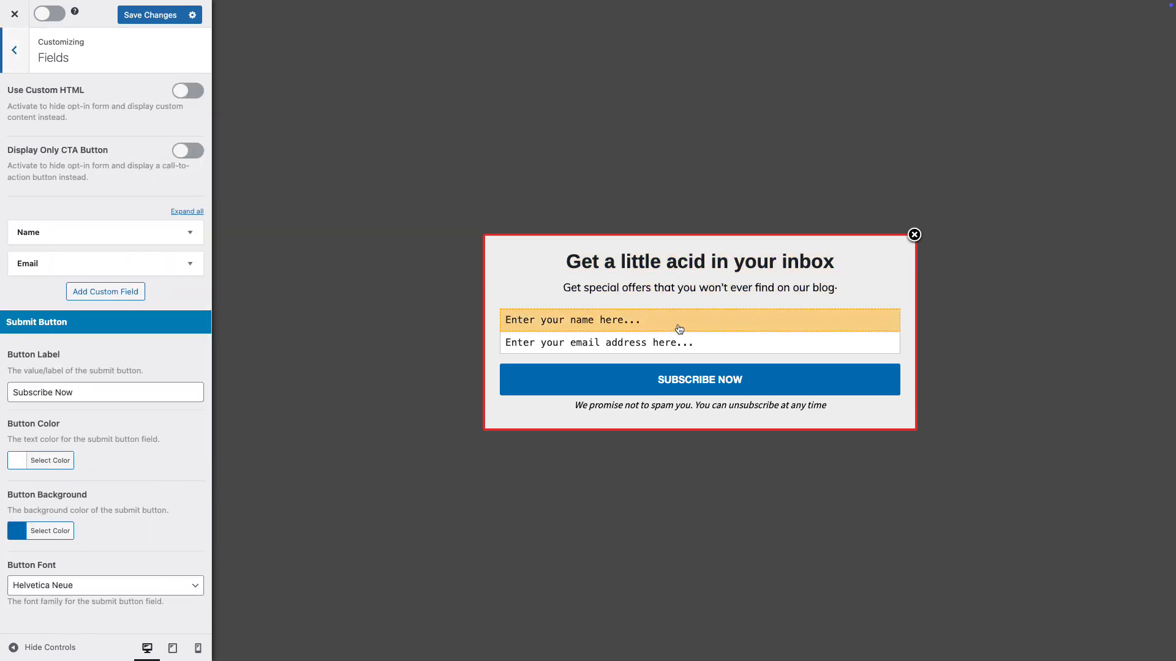
Try the Use Custom HTML and Display Only CTA Button options for the form, switching each one back off.
left_click(191, 93)
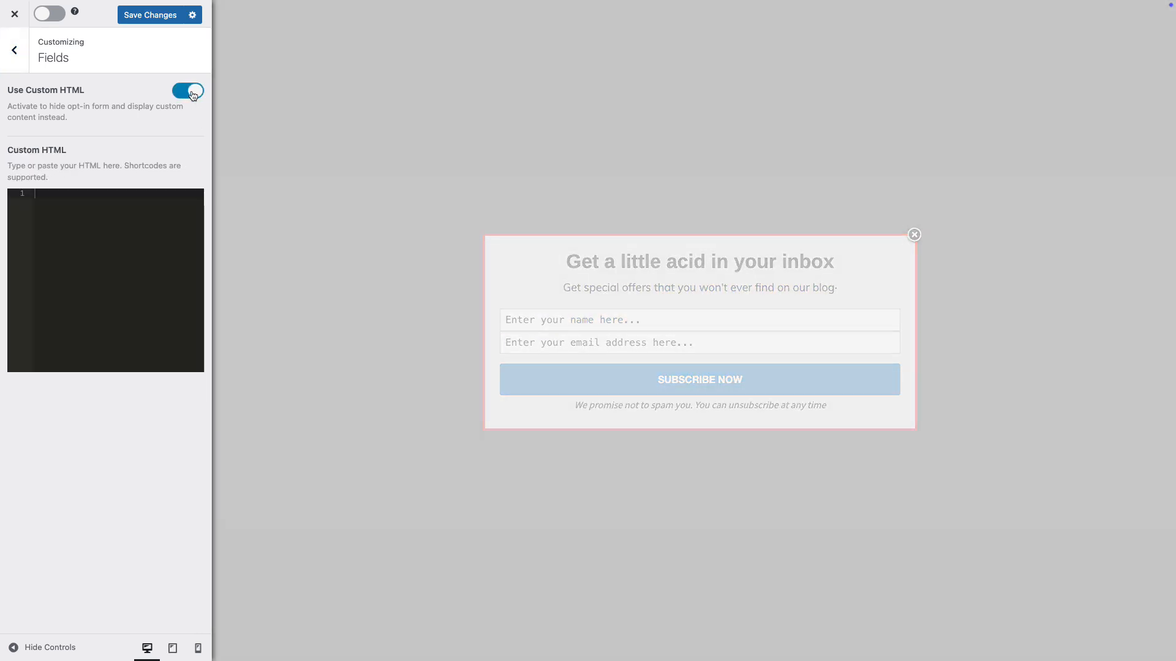
left_click(191, 92)
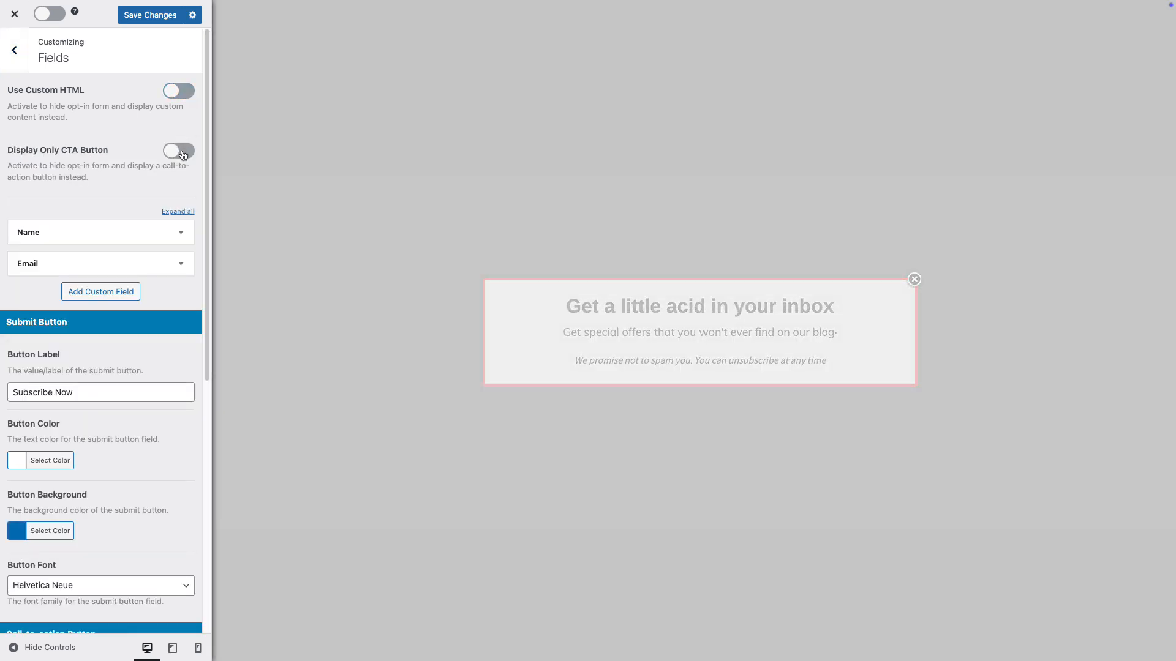
left_click(182, 153)
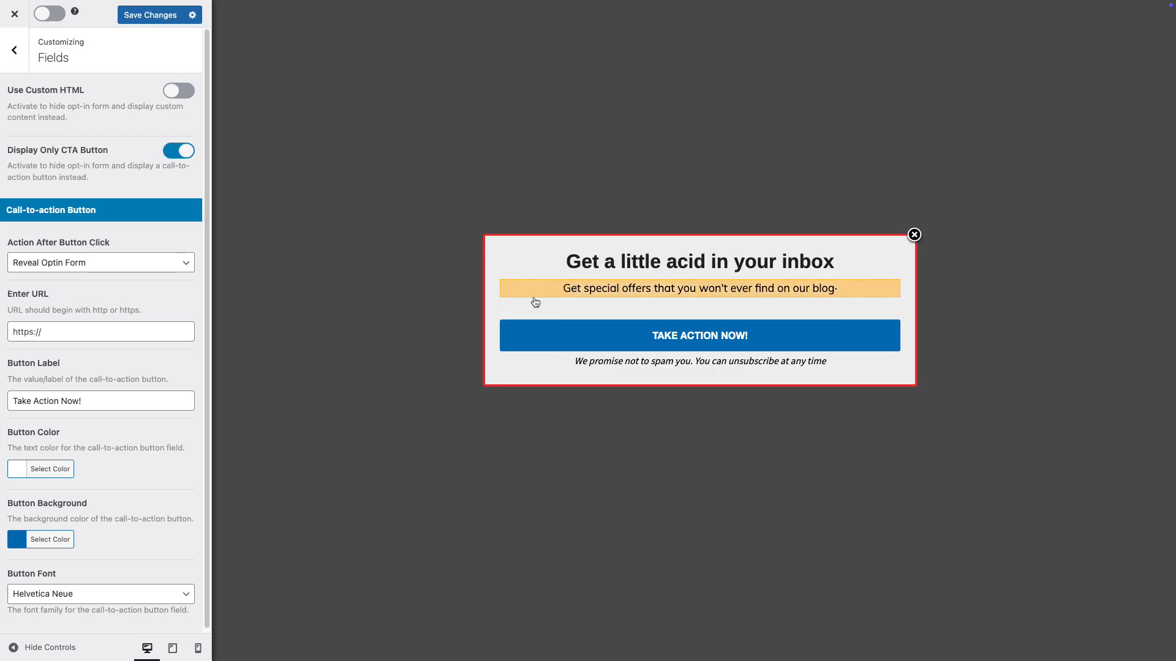
scroll(97, 413, "down", 1)
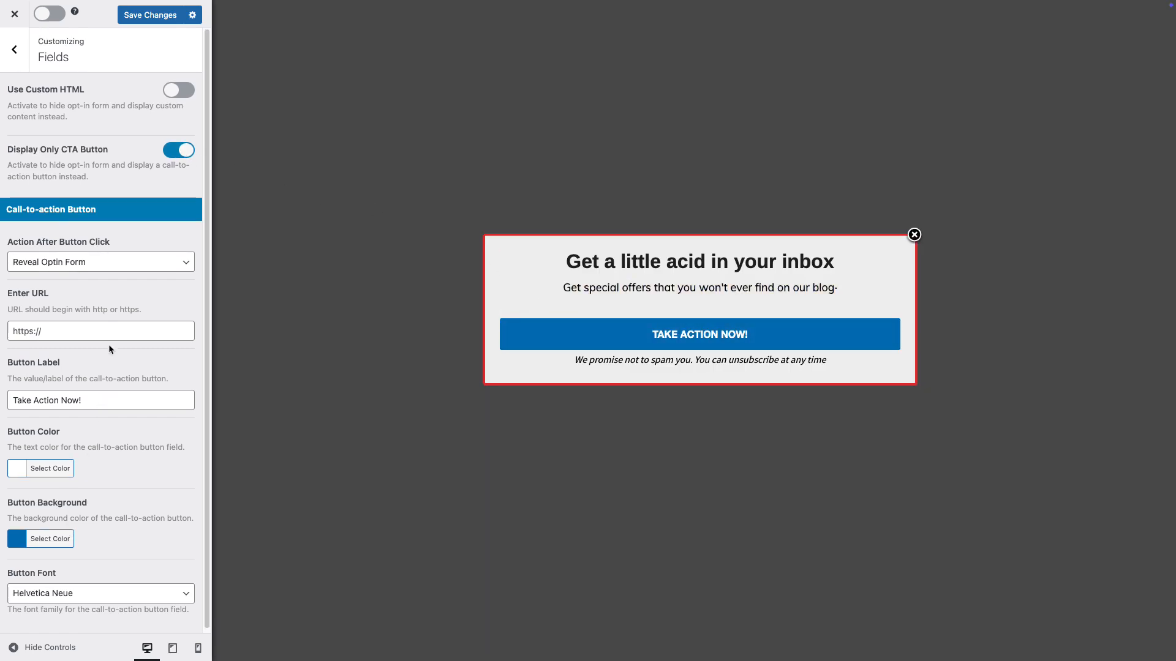
left_click(185, 147)
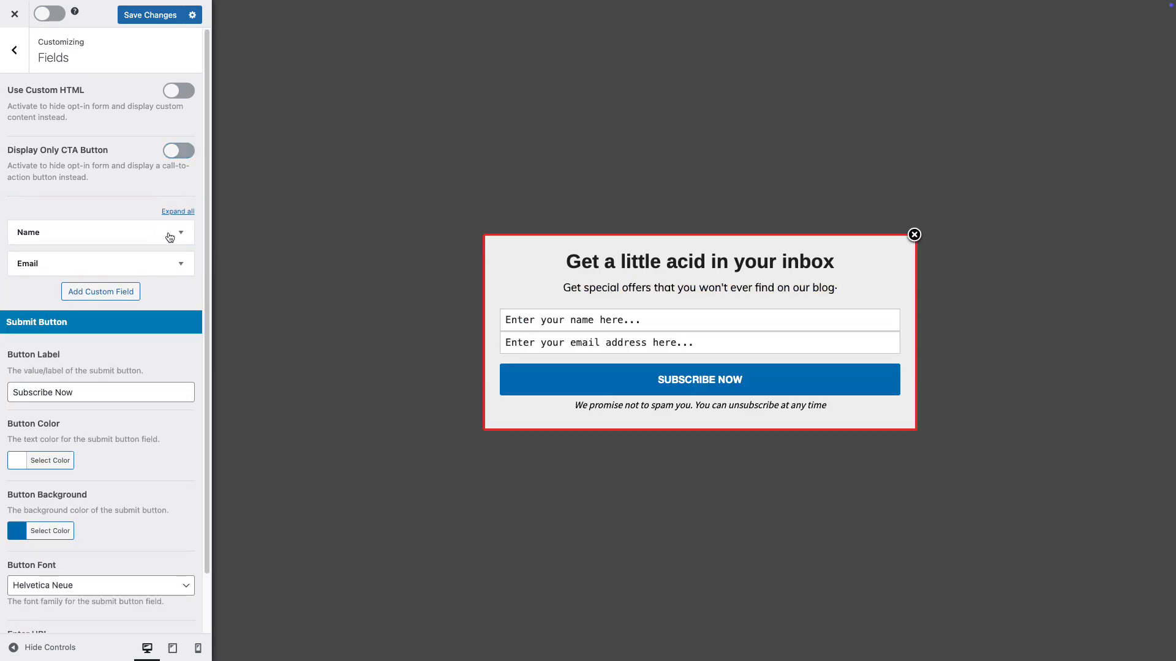
Examine the settings of the form's Name and Email fields, collapsing each one again.
left_click(180, 236)
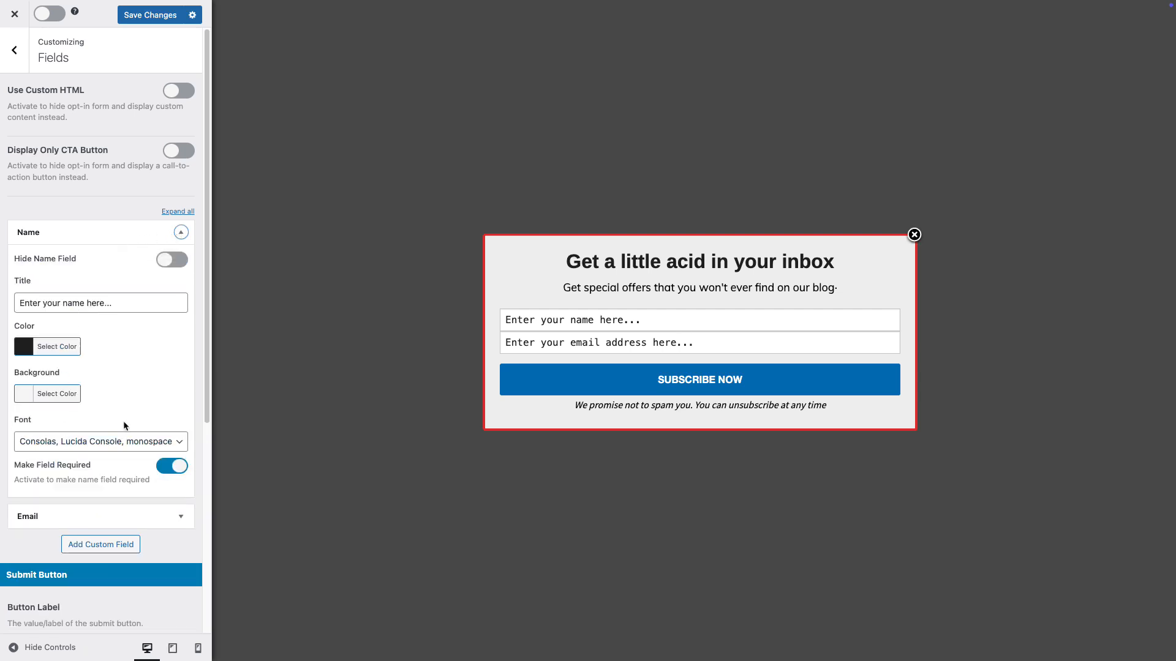
left_click(180, 232)
left_click(177, 265)
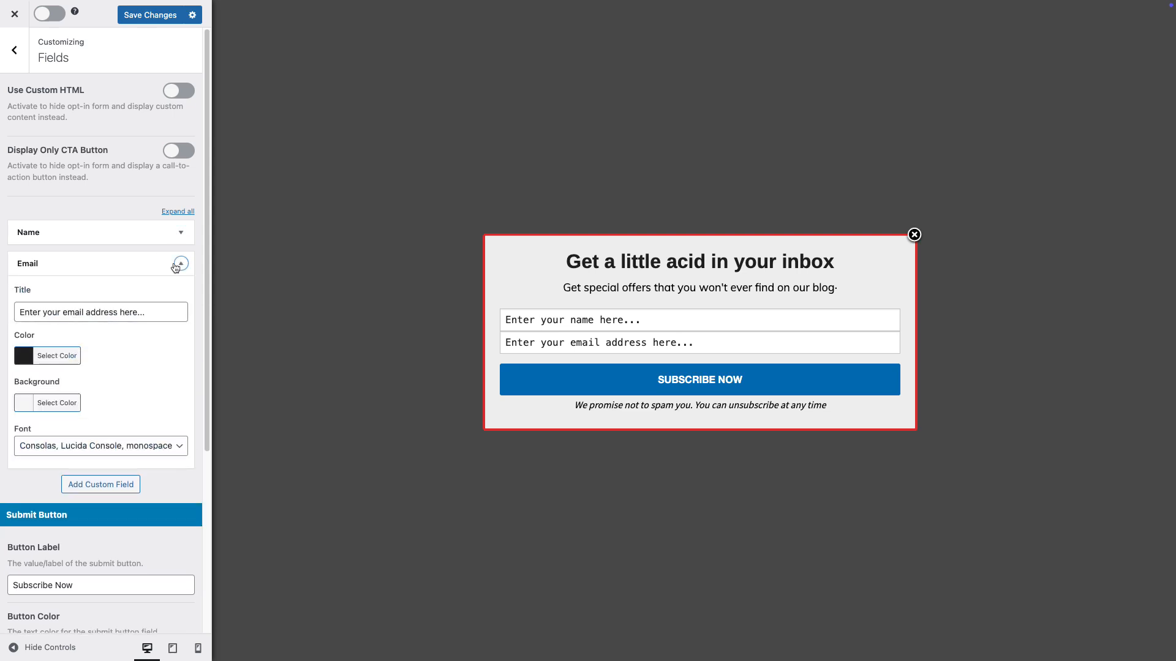
left_click(181, 264)
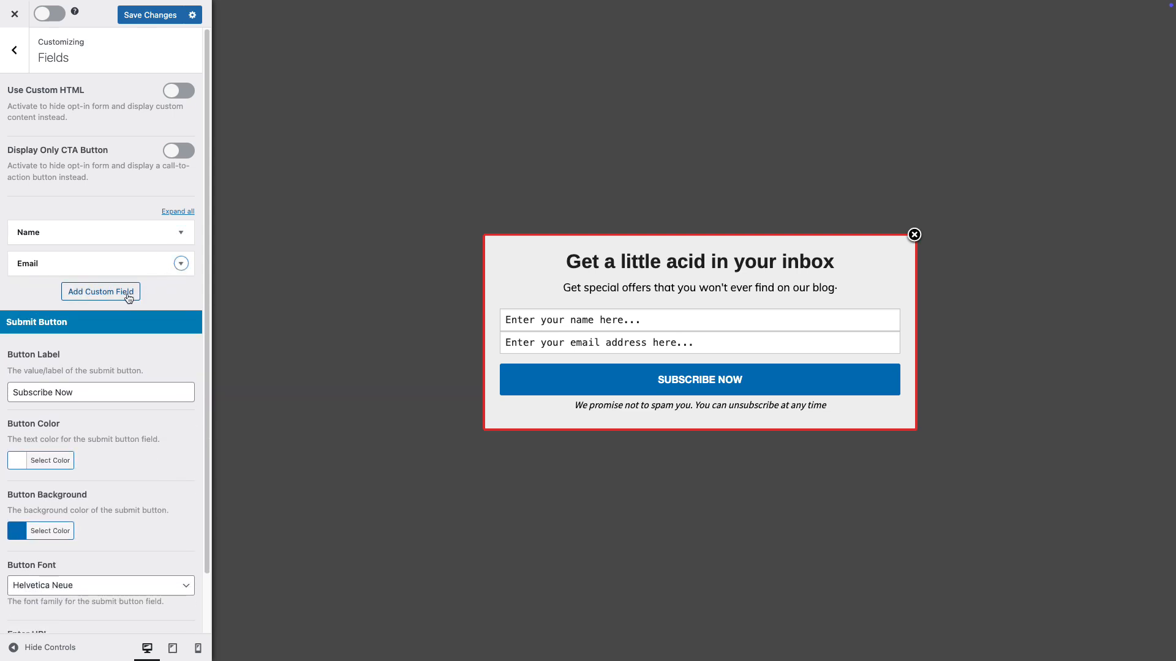
Add a custom field to the optin form and set its type to Radio.
left_click(129, 296)
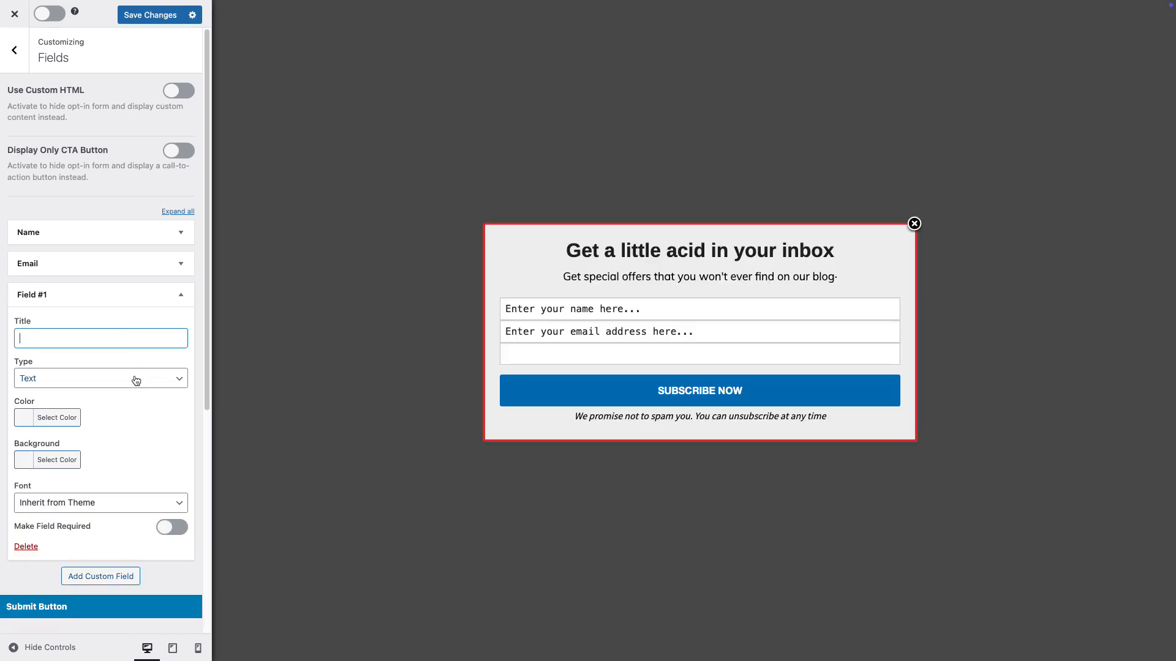
left_click(136, 379)
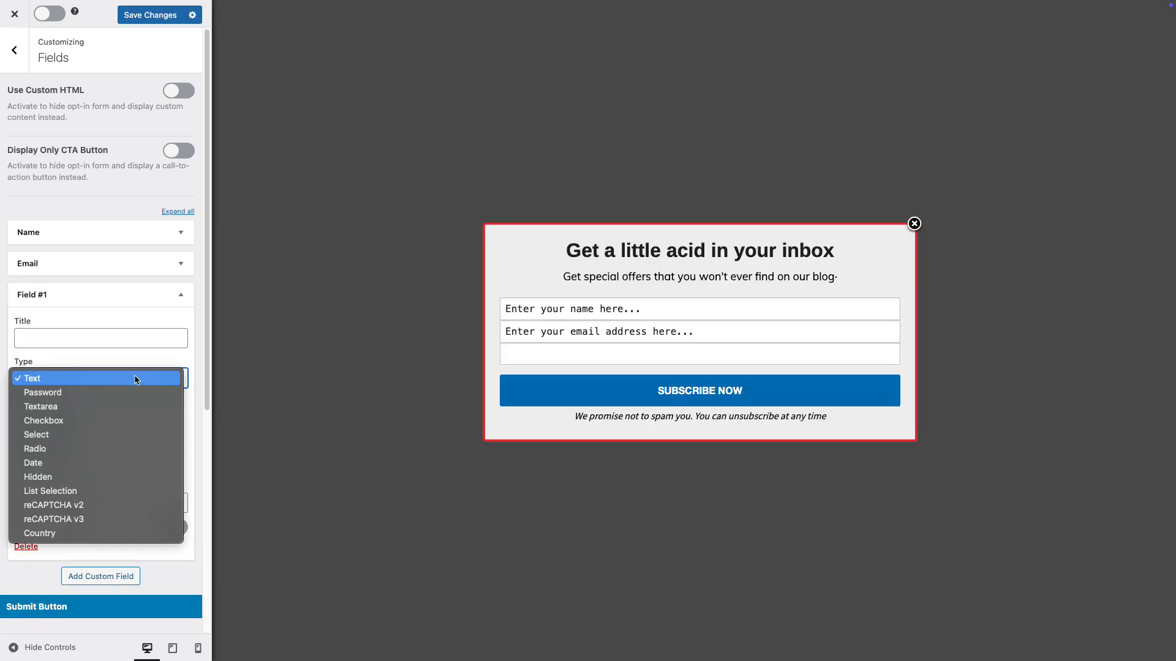
left_click(113, 447)
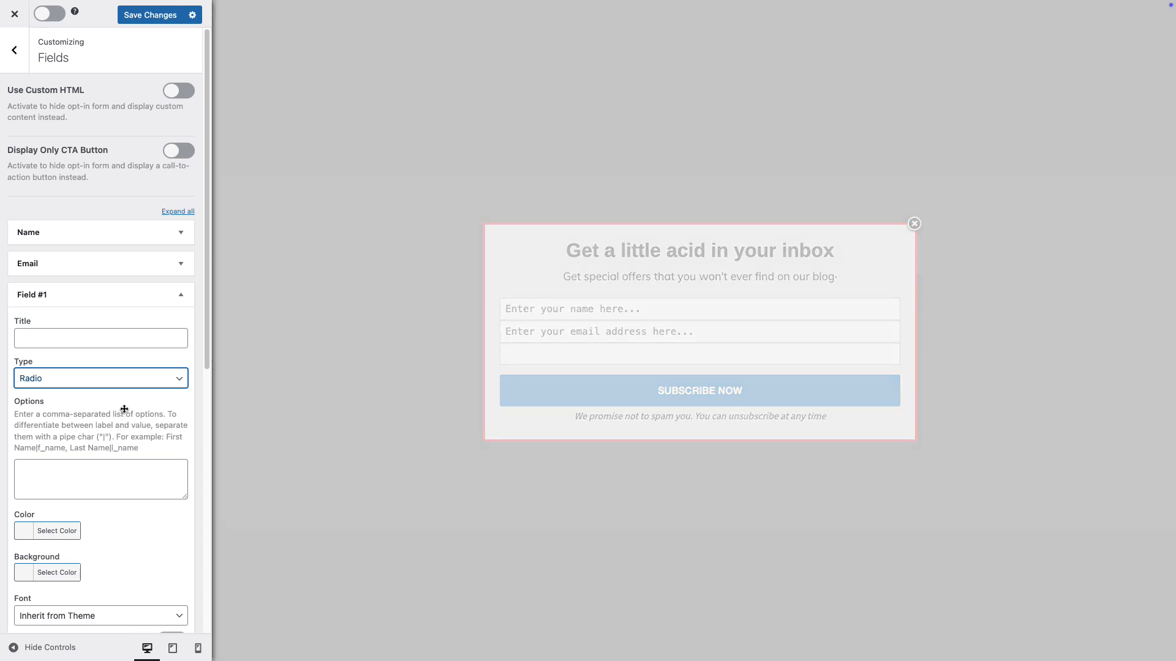
scroll(40, 573, "down", 3)
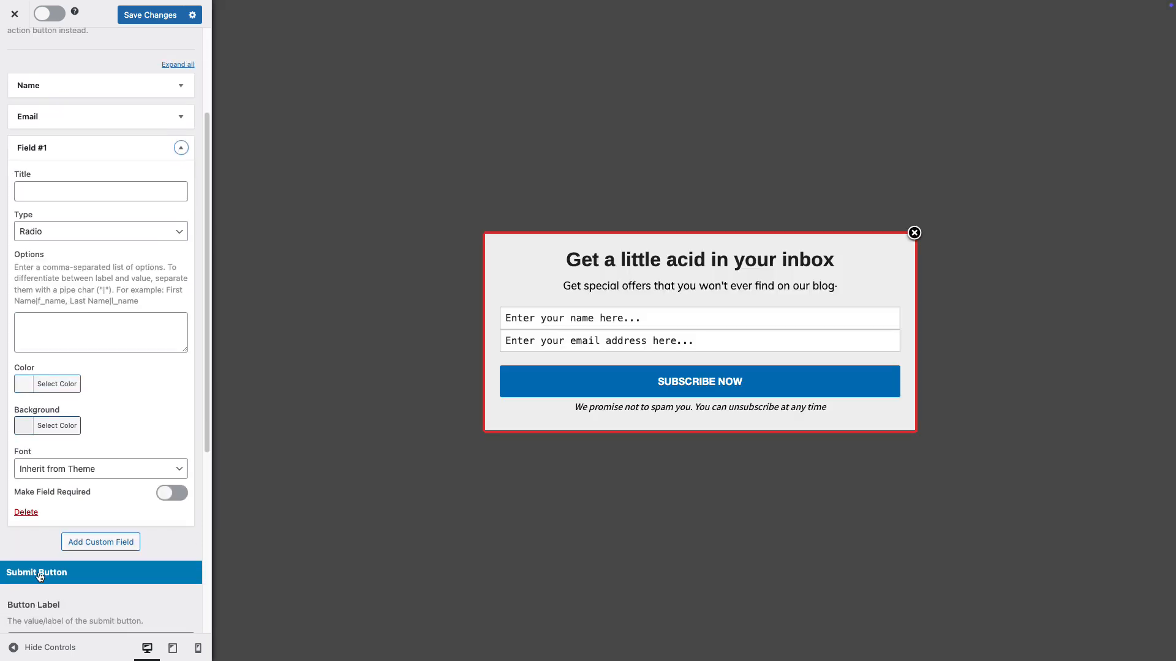
Delete the custom radio field from the optin form and shorten the submit button's label to "Subscribe".
left_click(26, 511)
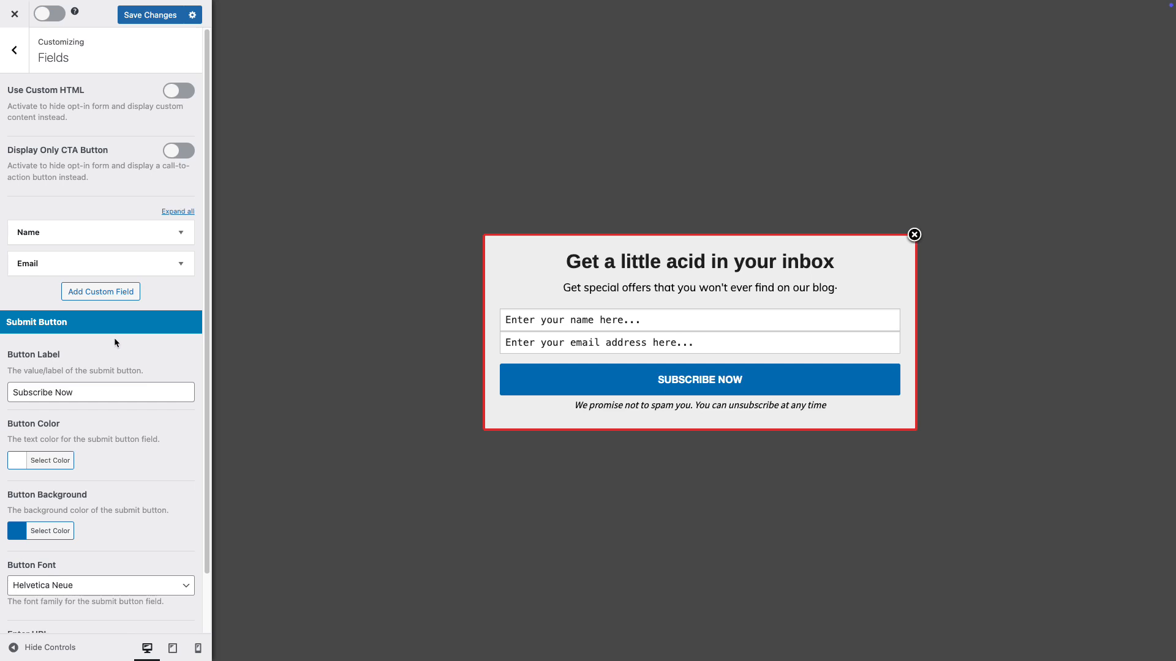
left_click(90, 392)
key("BackSpace")
key("BackSpace")
key("BackSpace")
key("BackSpace")
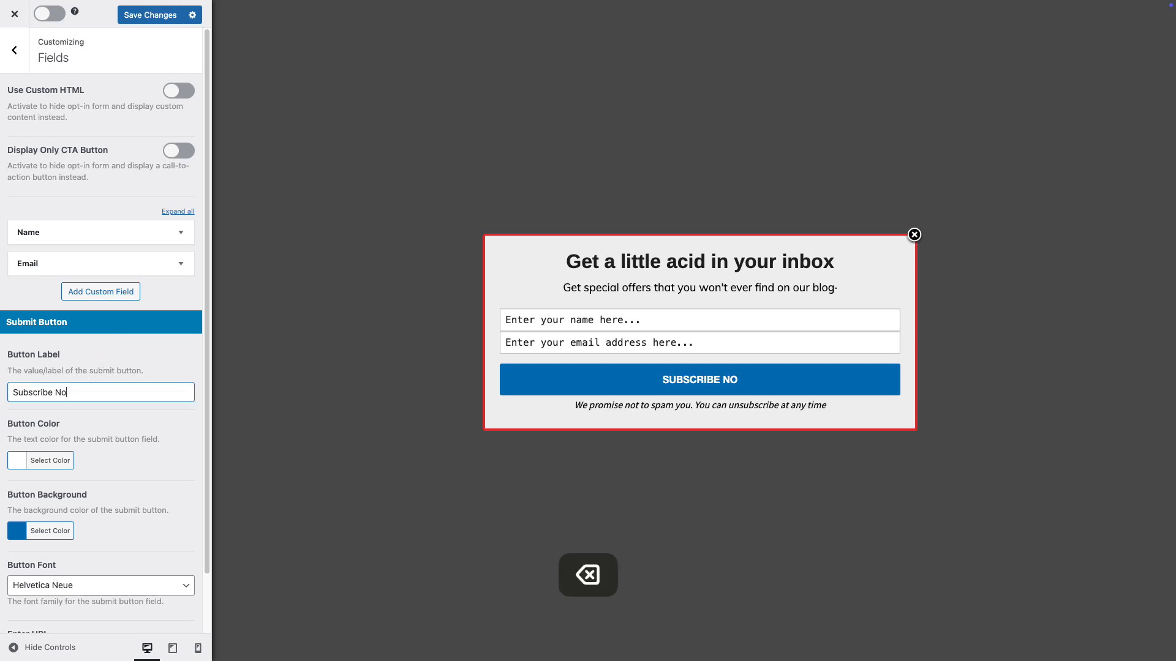
Set the submit button's background color to red, #dd3333.
left_click(47, 531)
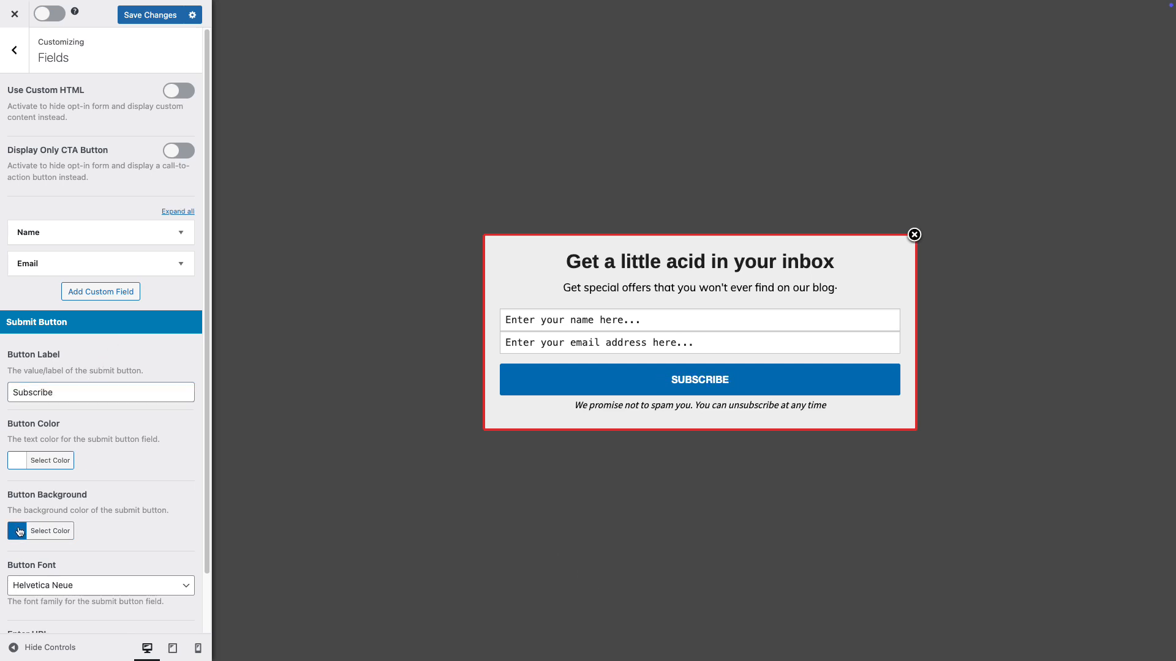
scroll(94, 550, "down", 3)
left_click(48, 549)
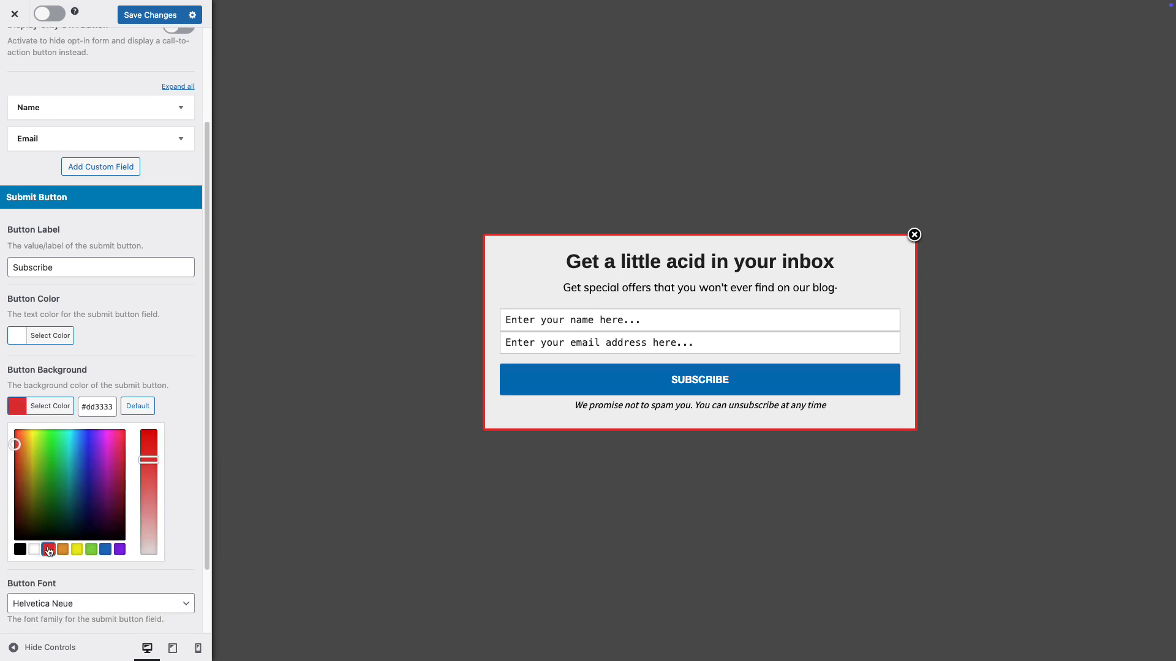
left_click(172, 402)
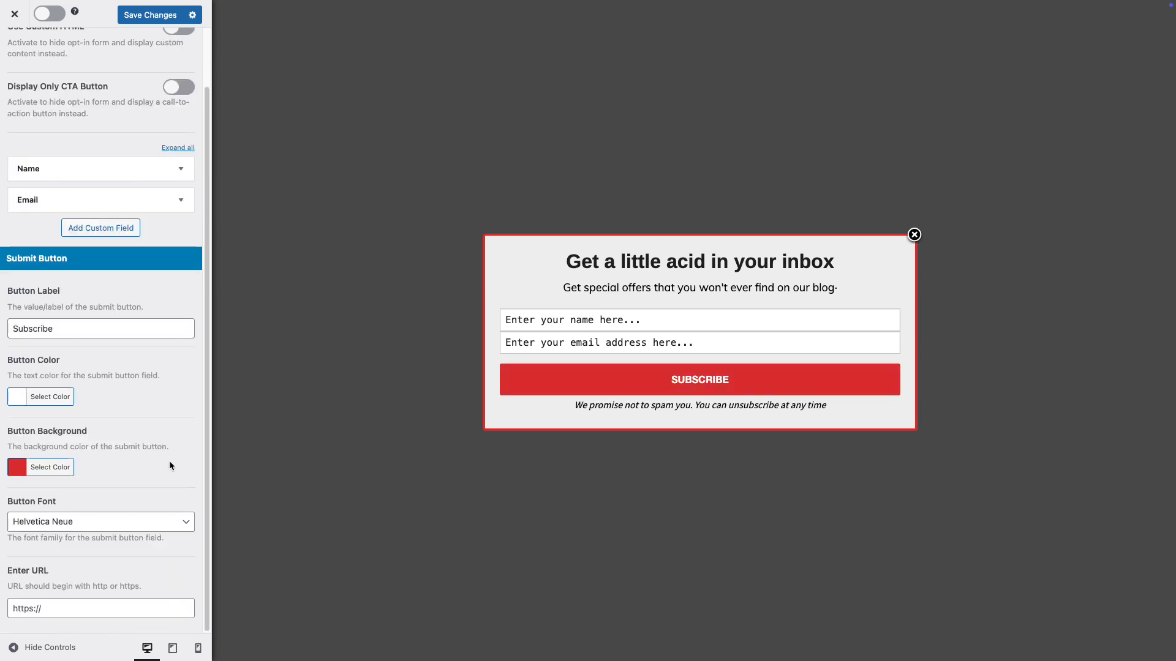
scroll(170, 464, "up", 1)
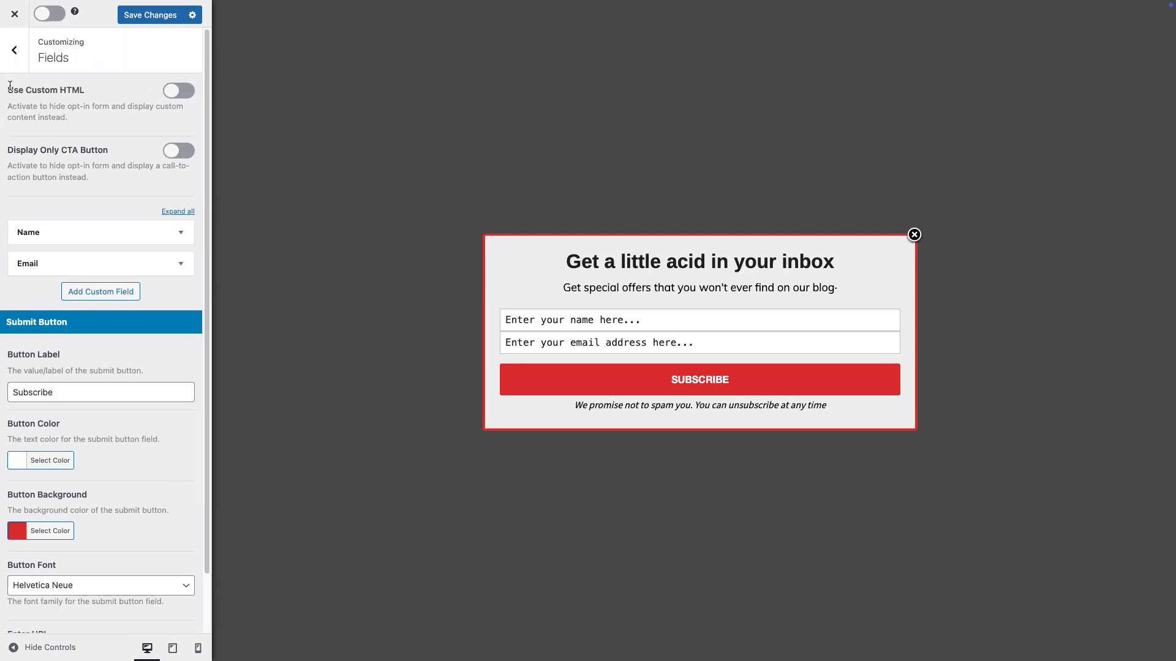
Examine the campaign's Configuration settings, including the available sound effects, keeping the sound effect at None.
left_click(14, 50)
left_click(110, 231)
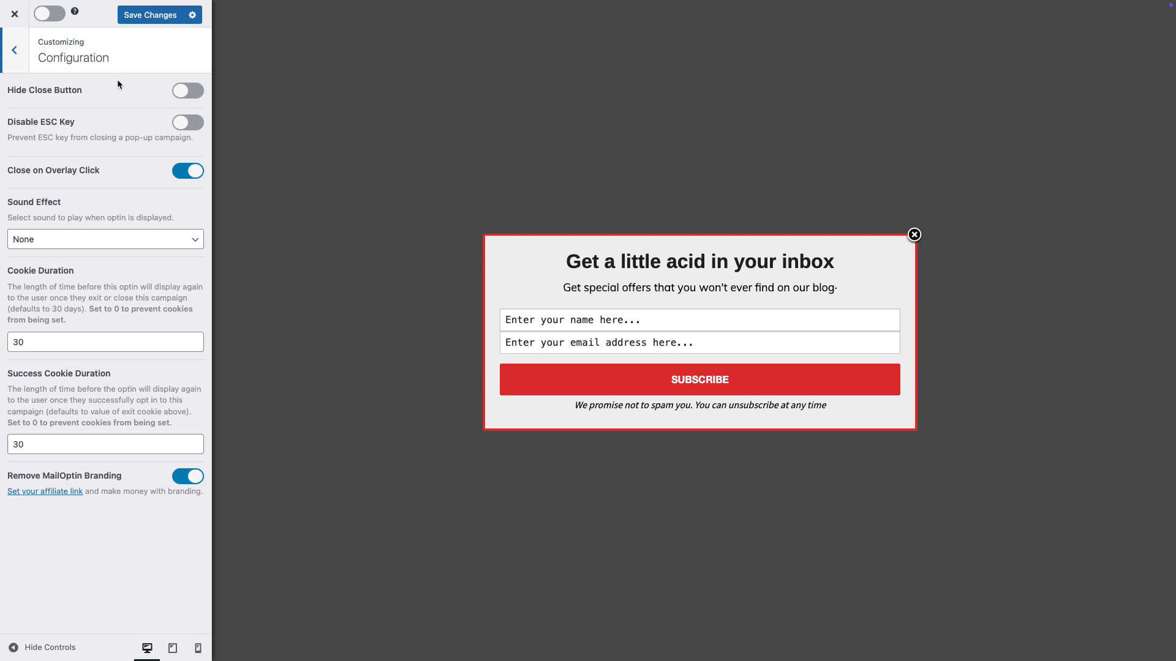
left_click(132, 245)
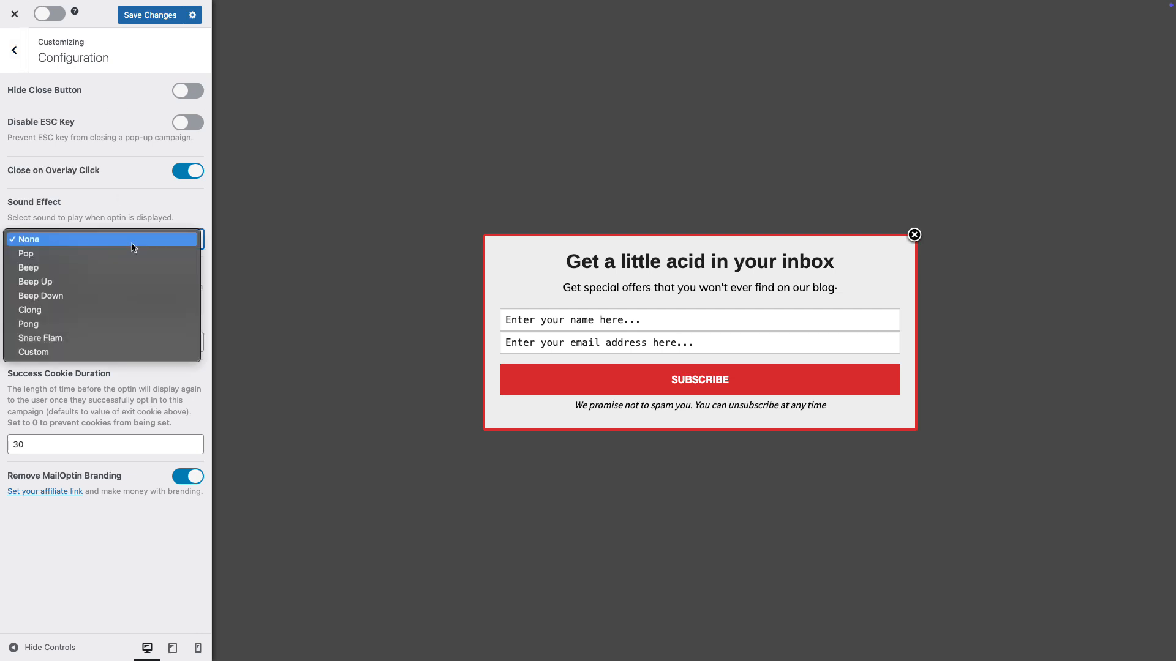
left_click(128, 204)
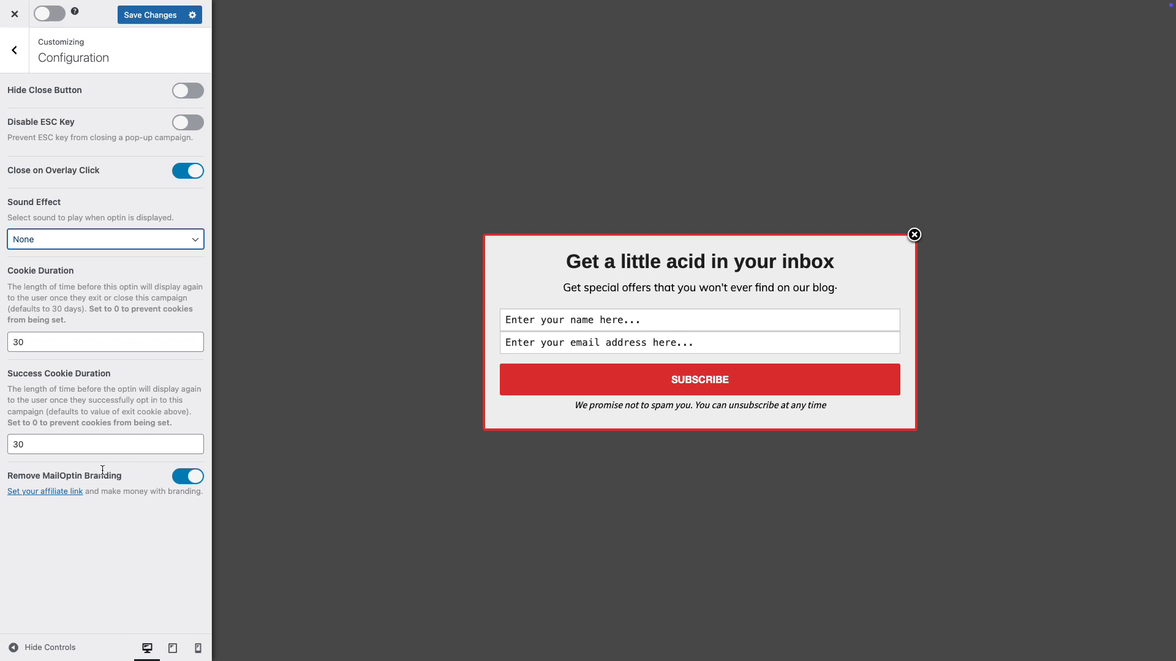
Set the campaign's integration to iContact and select My First List as its email list.
left_click(14, 50)
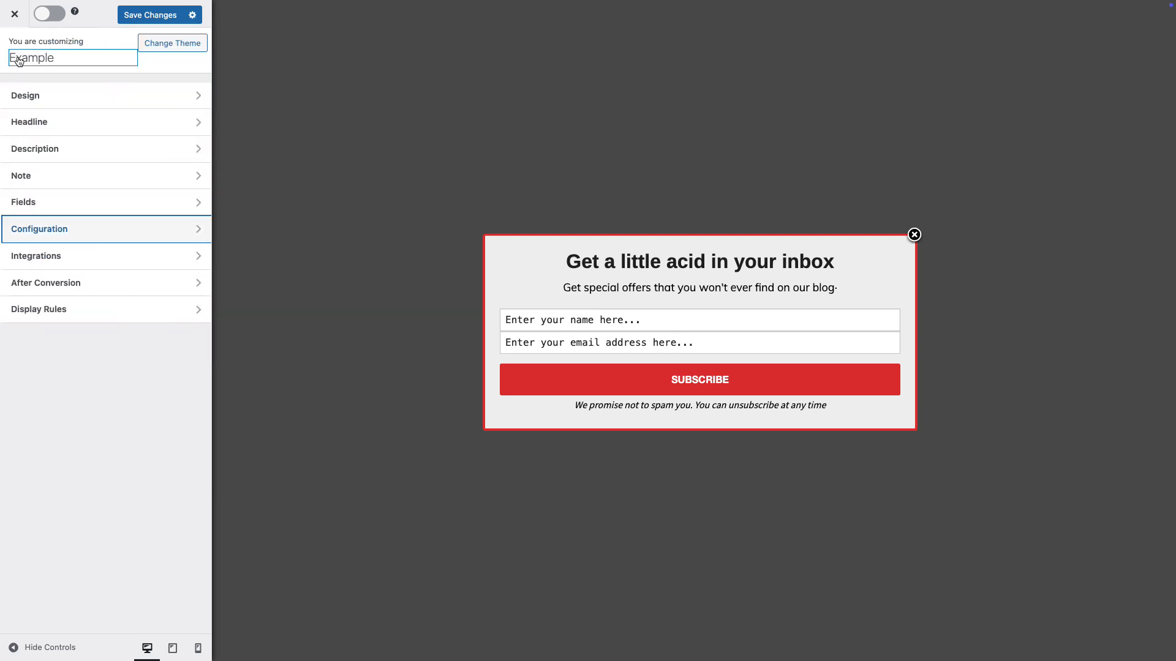
left_click(85, 254)
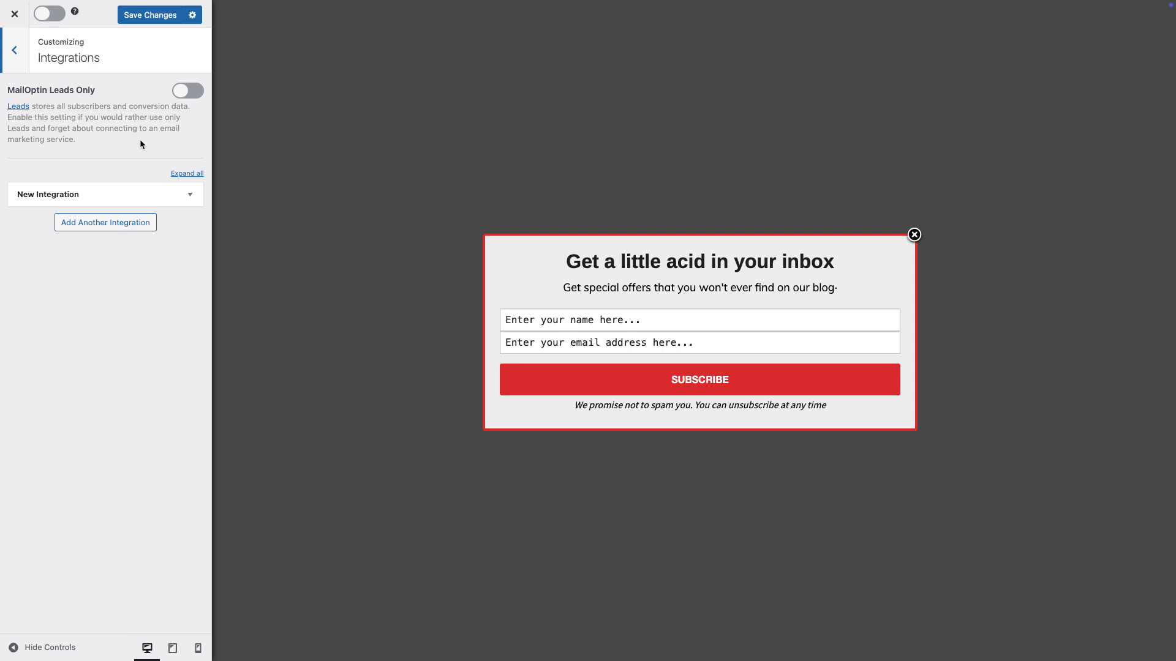
left_click(190, 194)
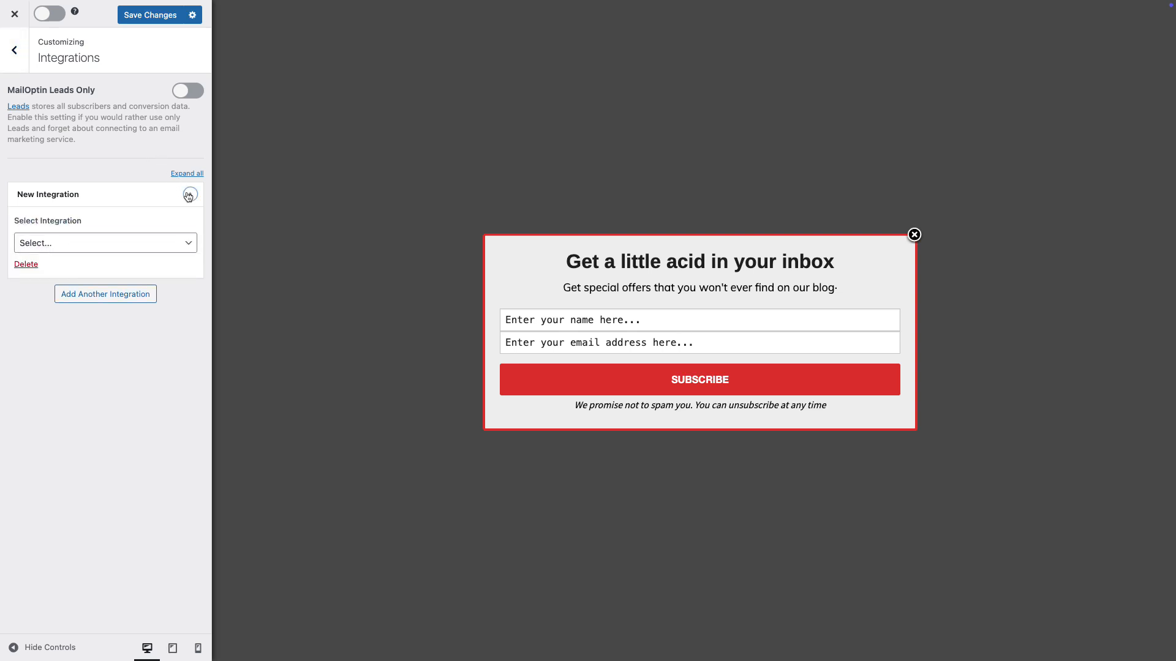
left_click(193, 247)
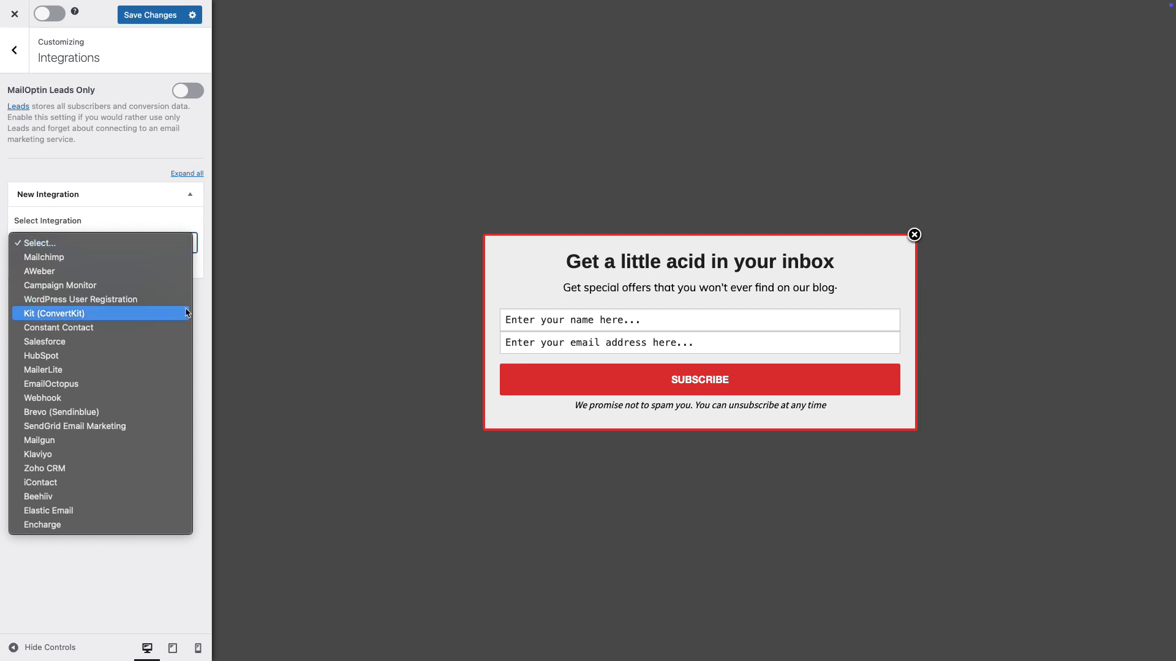
left_click(84, 480)
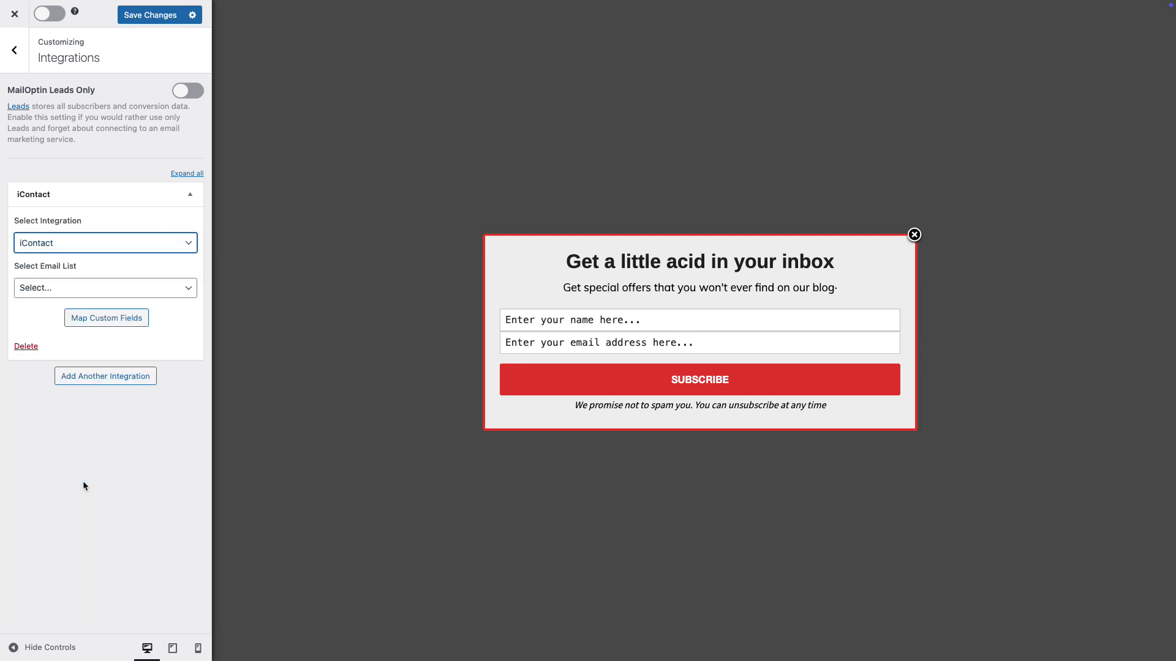
left_click(174, 289)
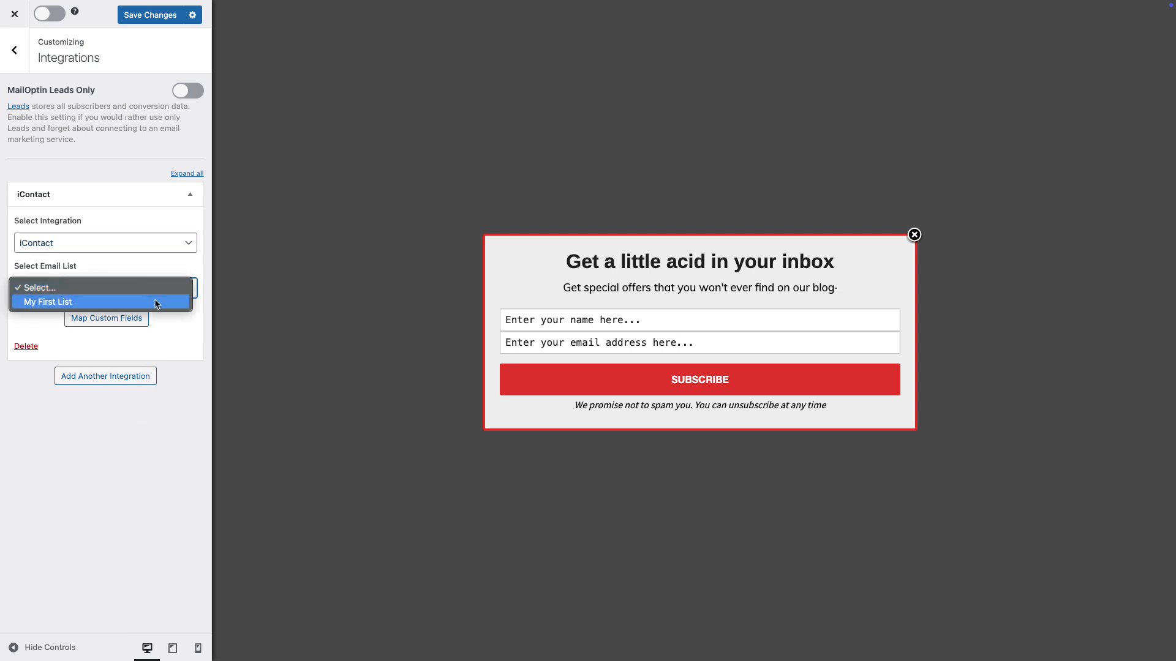
left_click(129, 306)
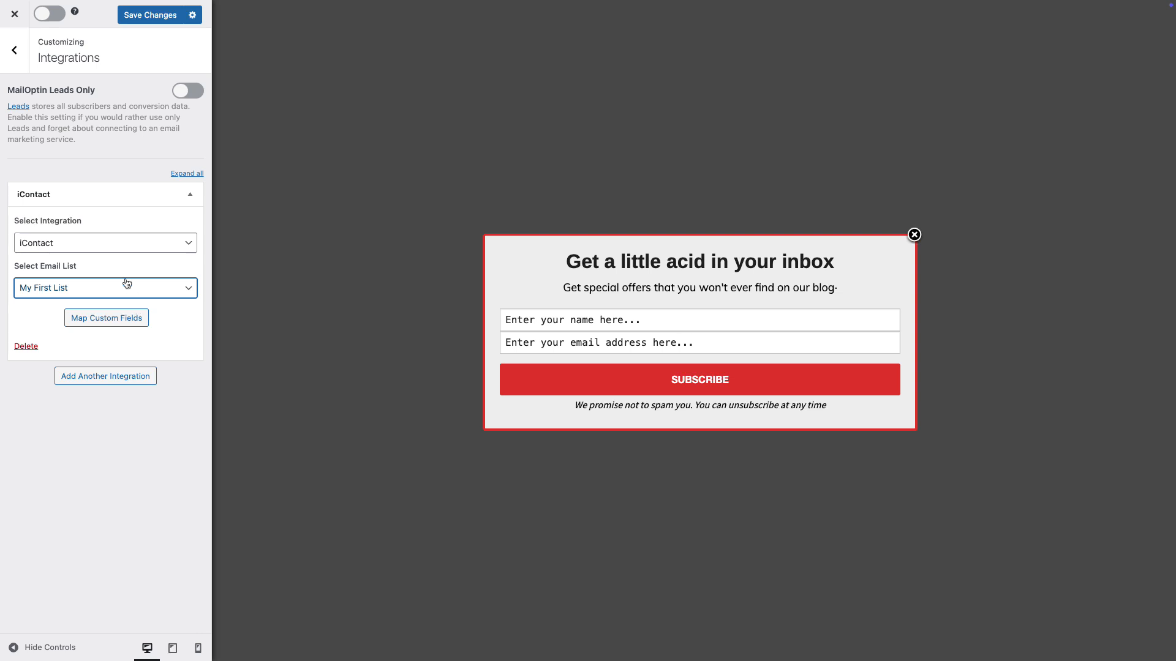
Examine the campaign's After Conversion settings, such as the success action, success message and autoresponder.
left_click(14, 50)
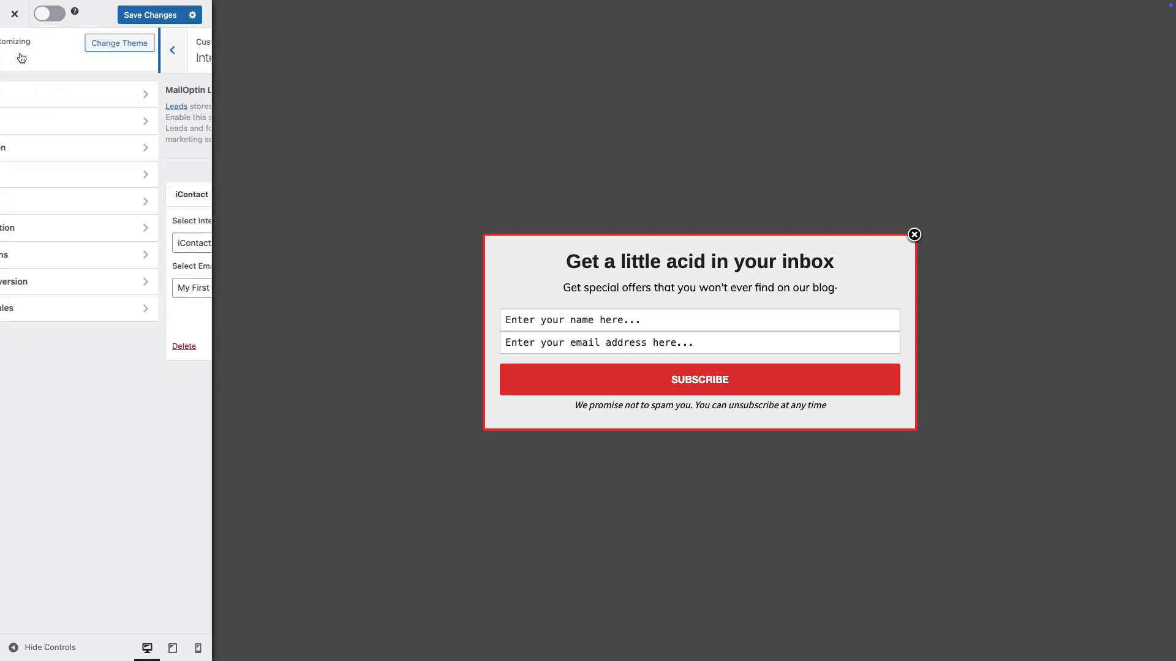
left_click(110, 283)
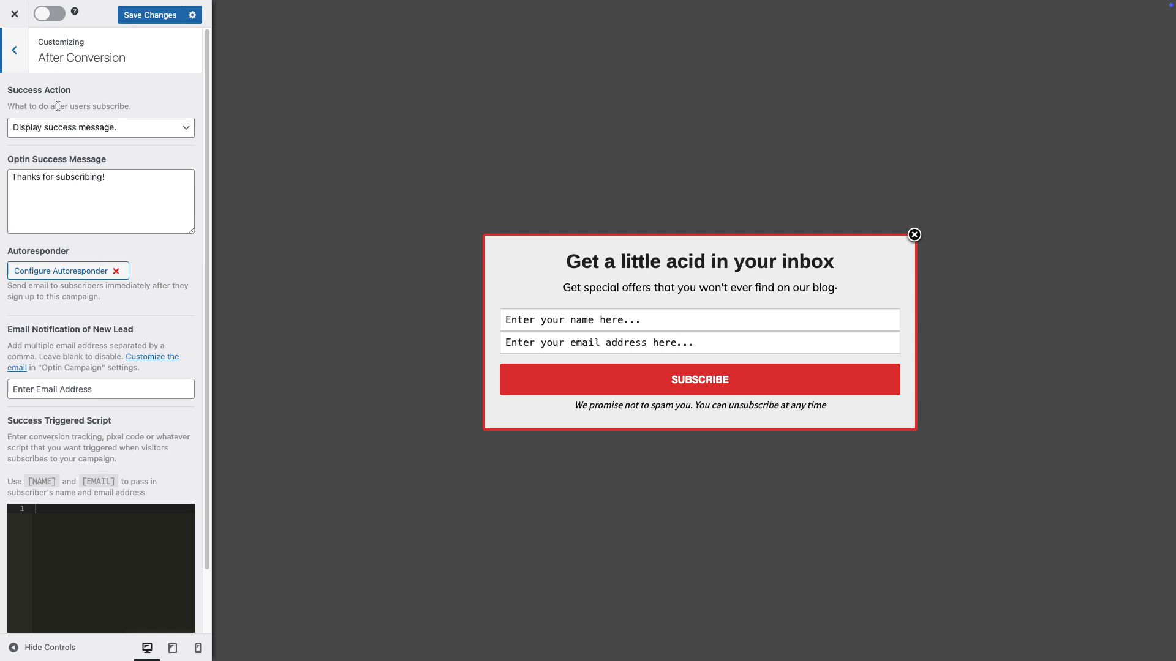
left_click(22, 62)
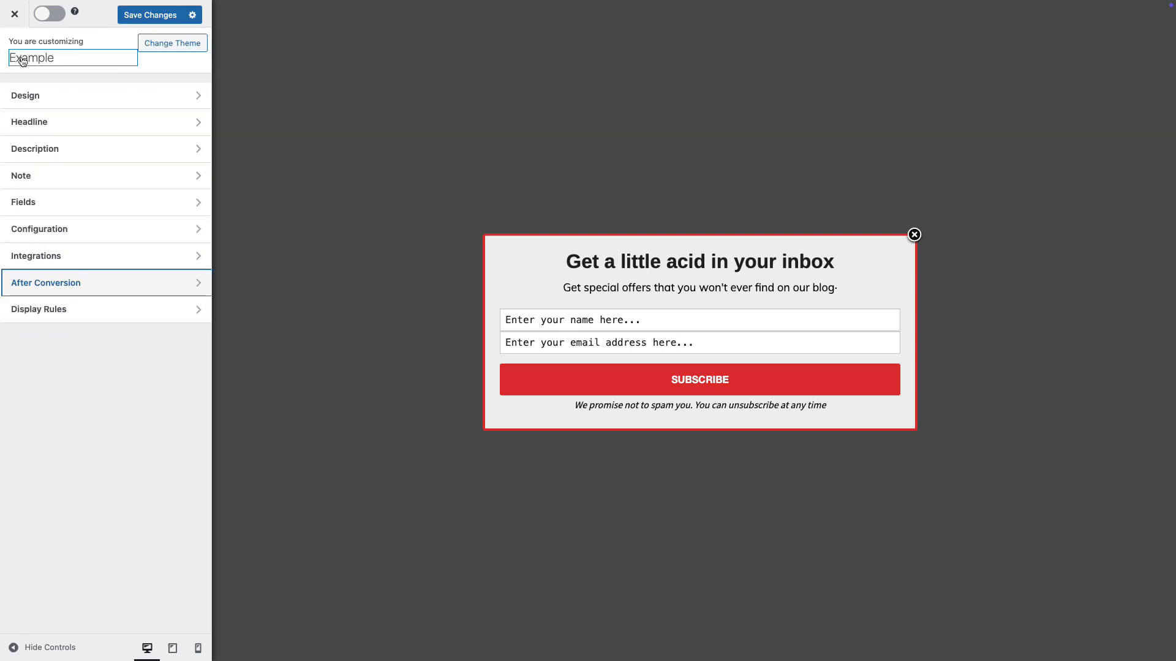
Activate the display rule that shows the optin after scrolling down, with the minimum scroll percentage set to 4%.
left_click(95, 311)
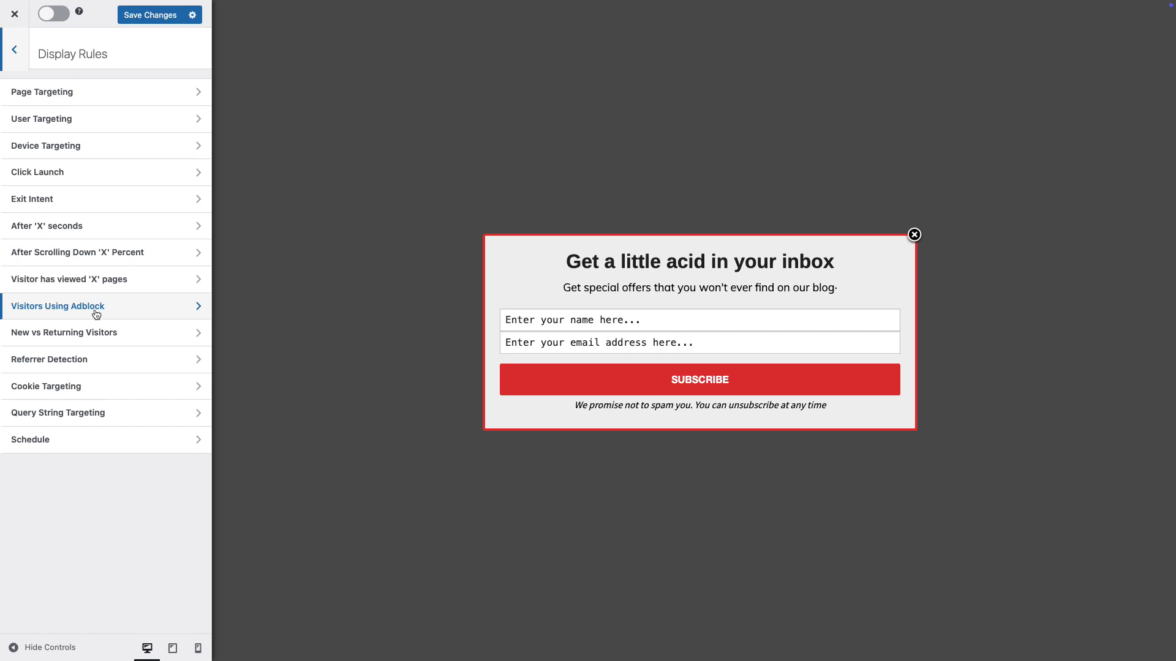
left_click(146, 258)
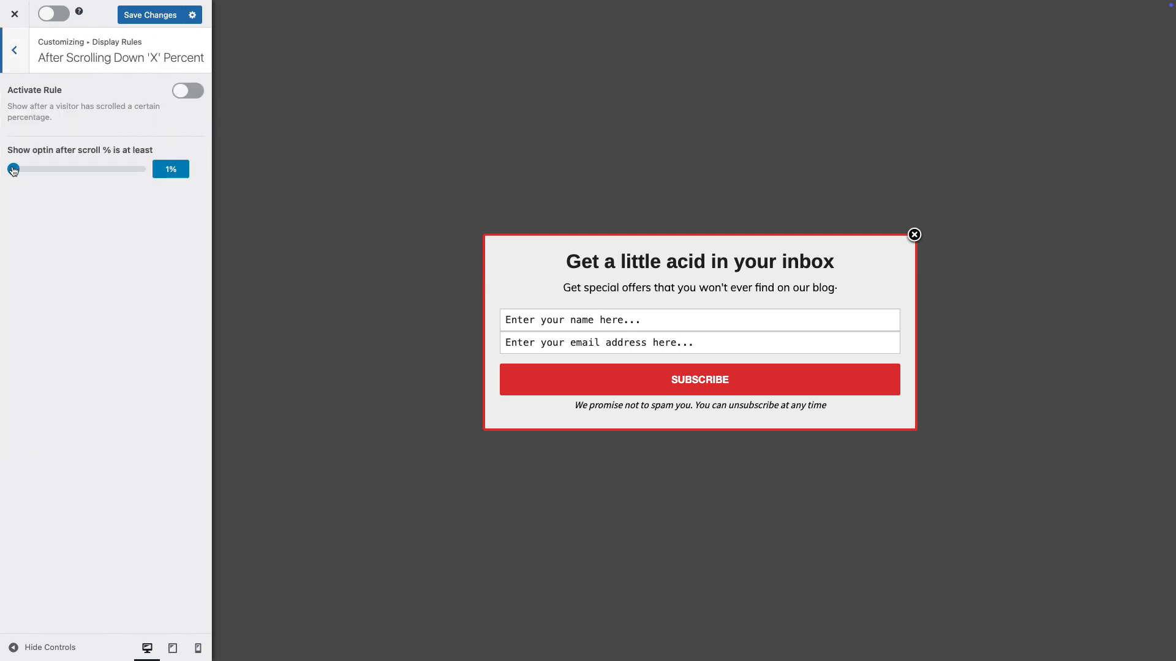
left_click_drag(15, 172, 17, 173)
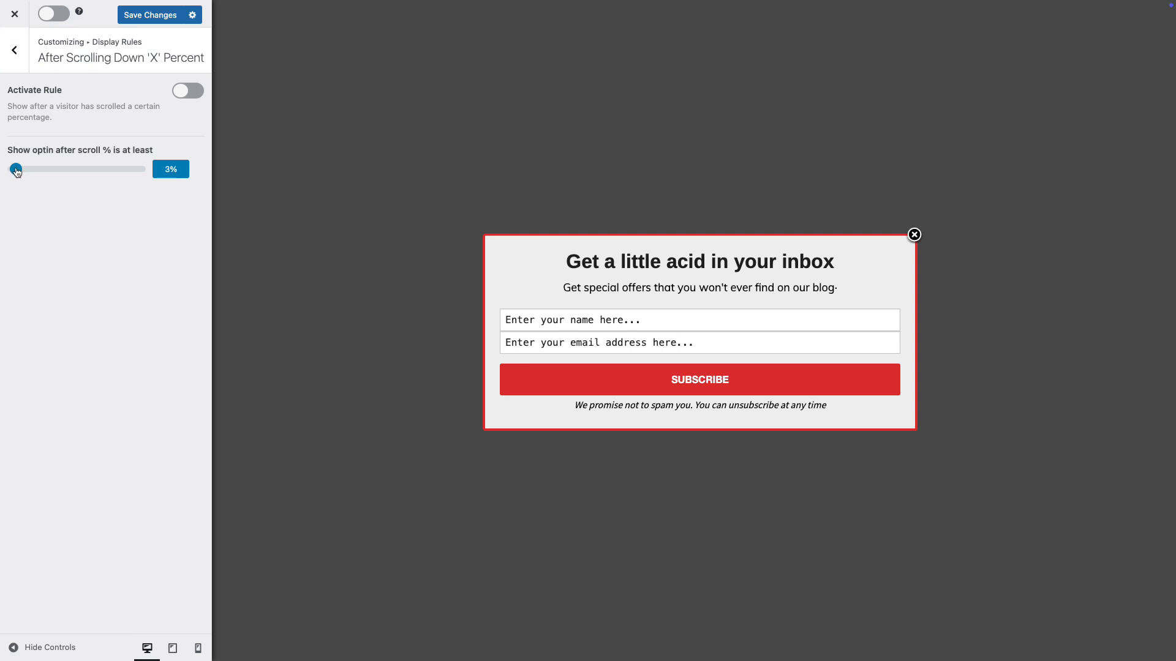
left_click(196, 93)
Save the campaign changes, activate the optin campaign and close the customizer.
left_click(162, 18)
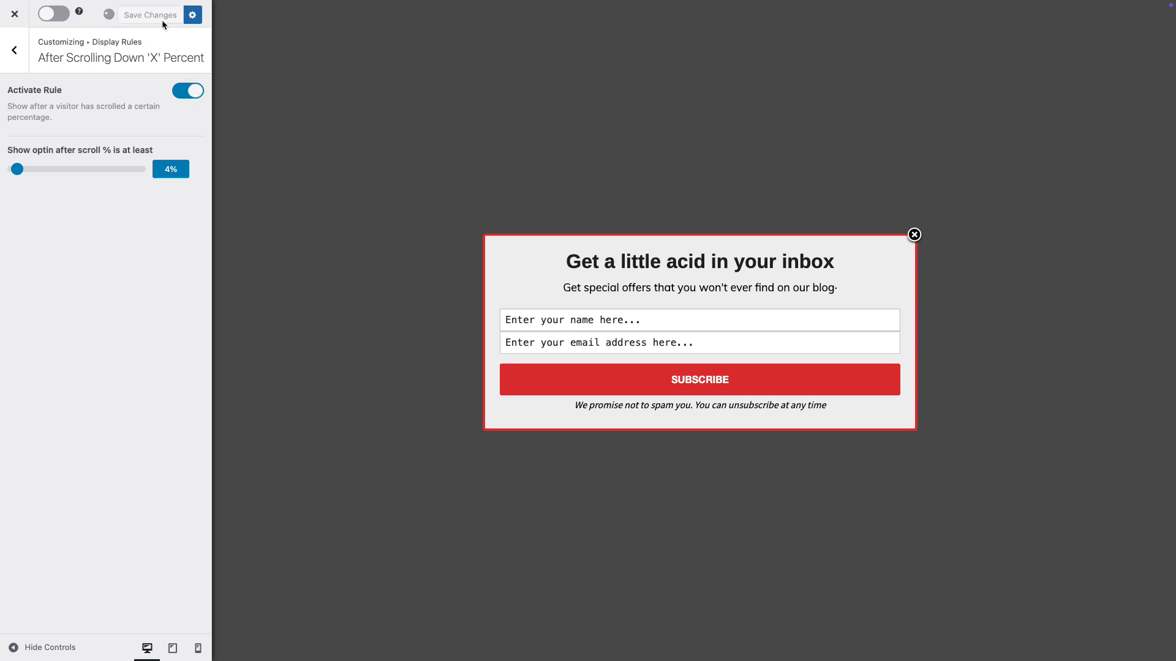
left_click(51, 15)
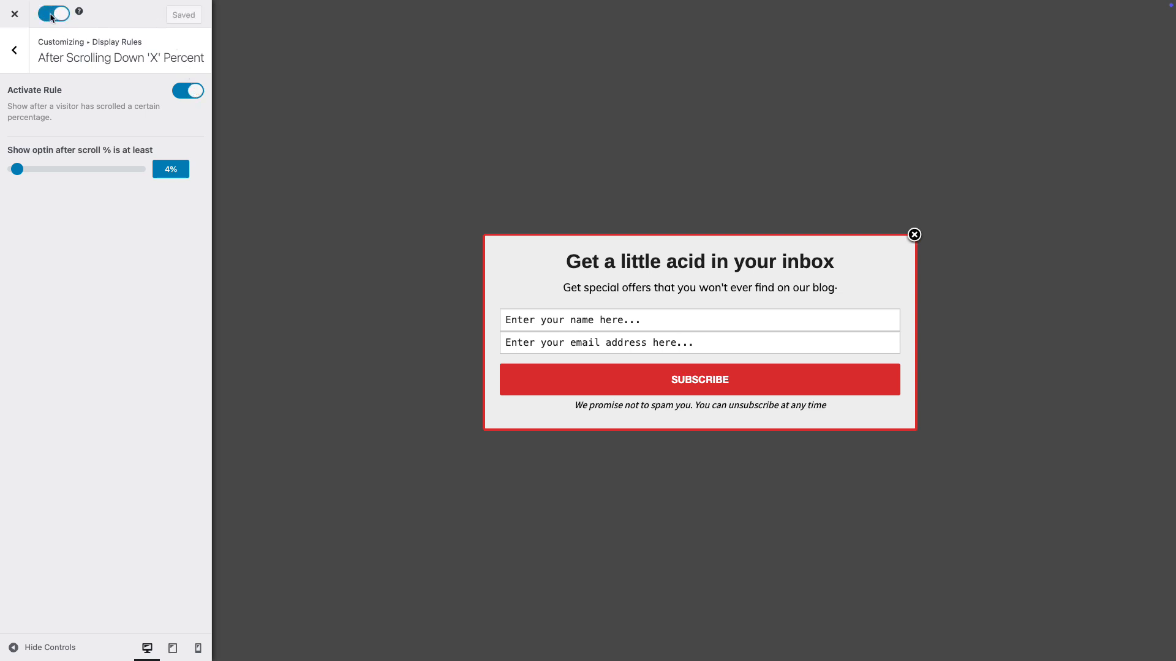
left_click(16, 15)
Open the live site in a new tab and scroll down its home page to trigger the optin popup.
mouse_move(61, 13)
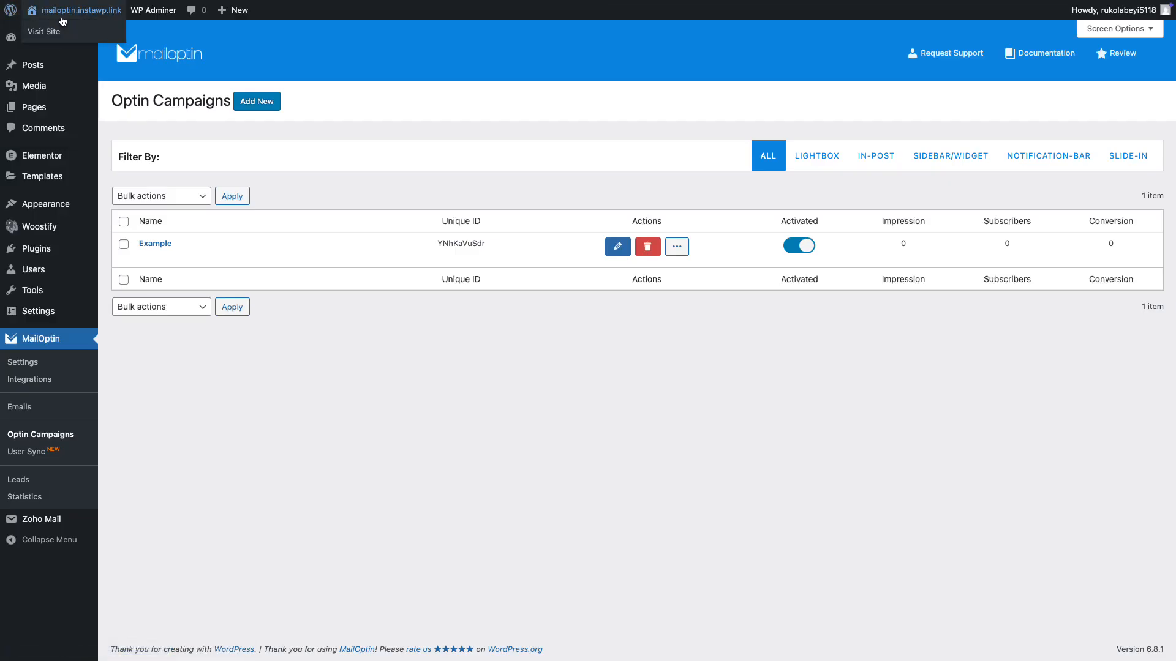
right_click(52, 34)
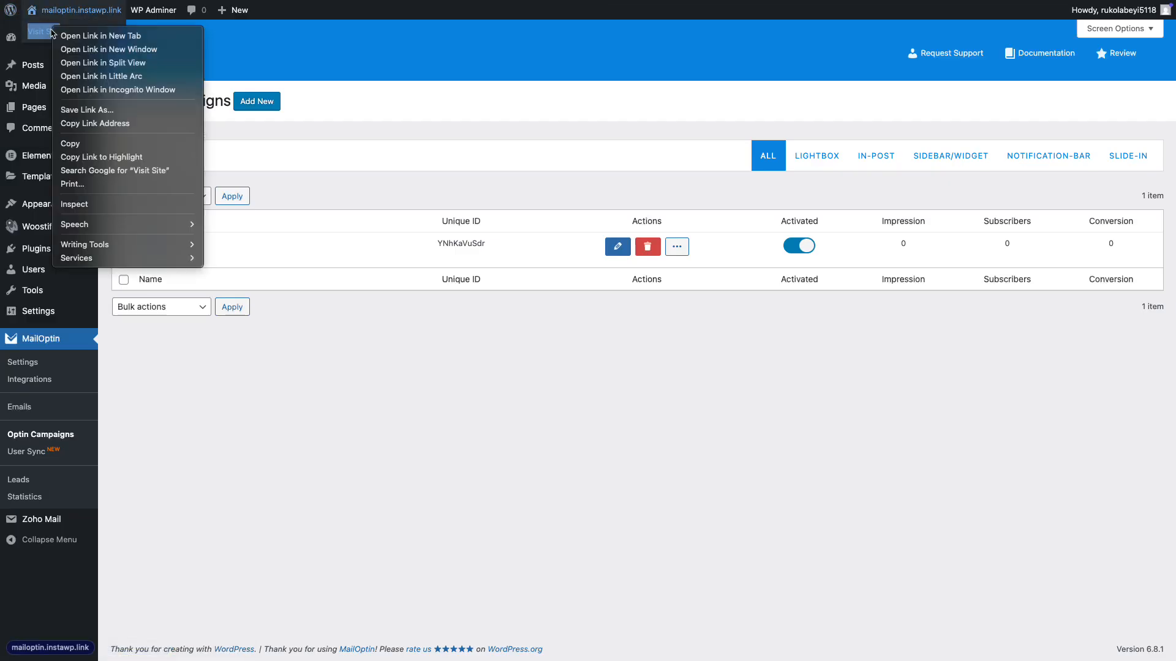
left_click(69, 36)
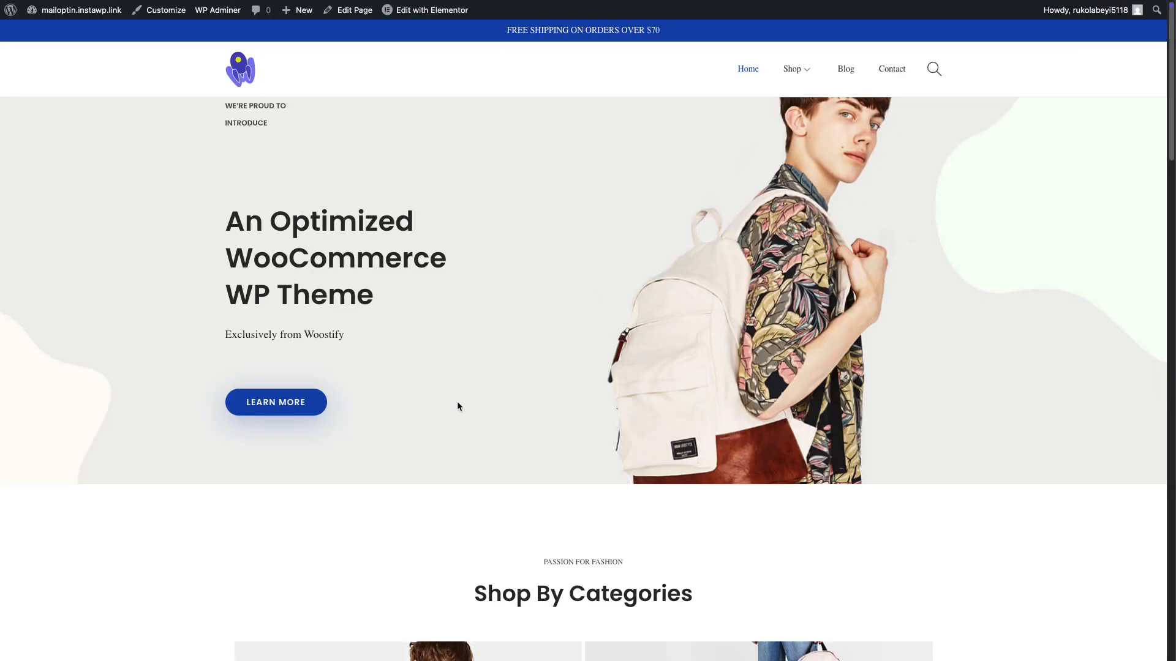
scroll(526, 298, "down", 15)
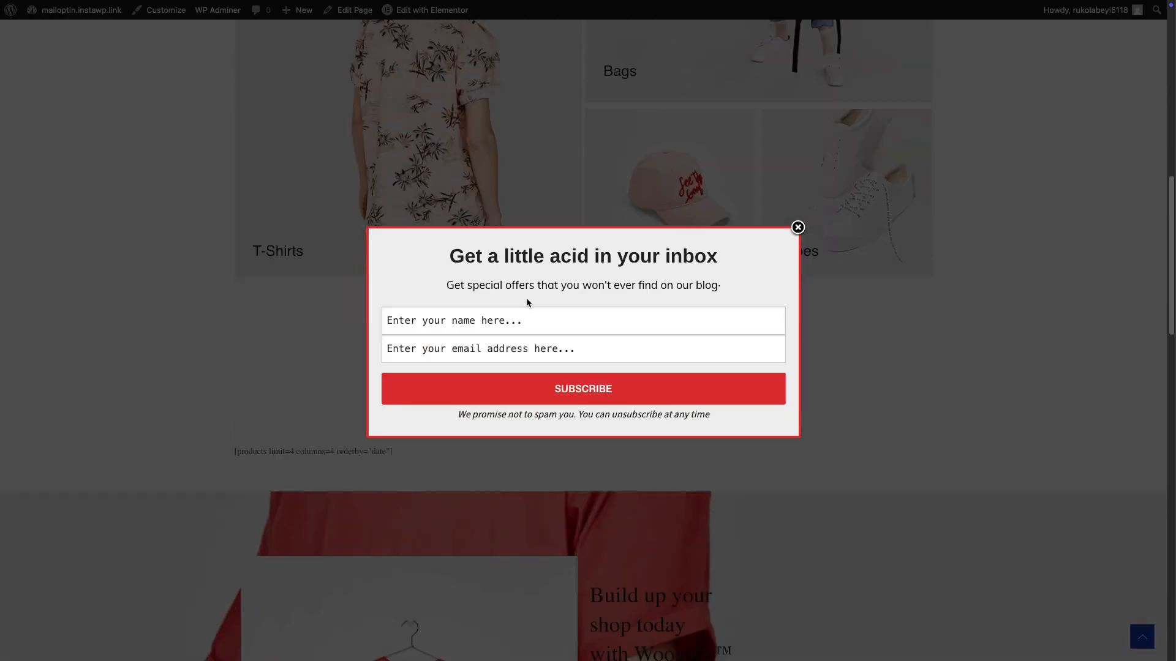
Fill in the popup with a test subscriber's full name and email address, and submit the subscription.
left_click(526, 320)
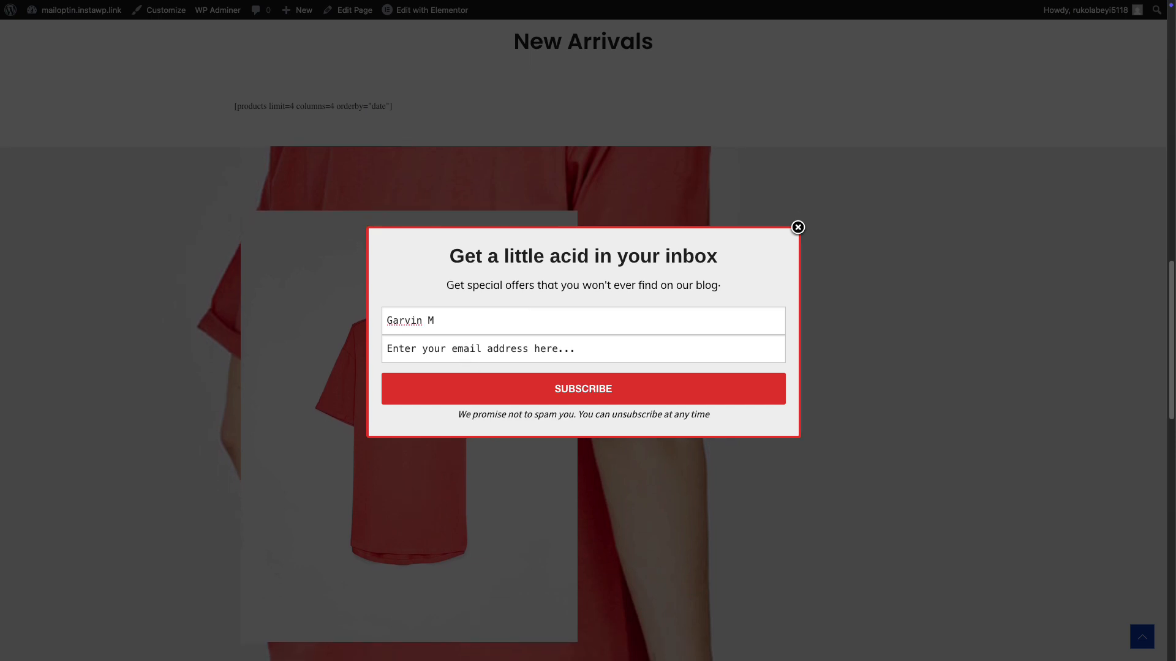
key("Tab")
type("gmaniff22@example.com")
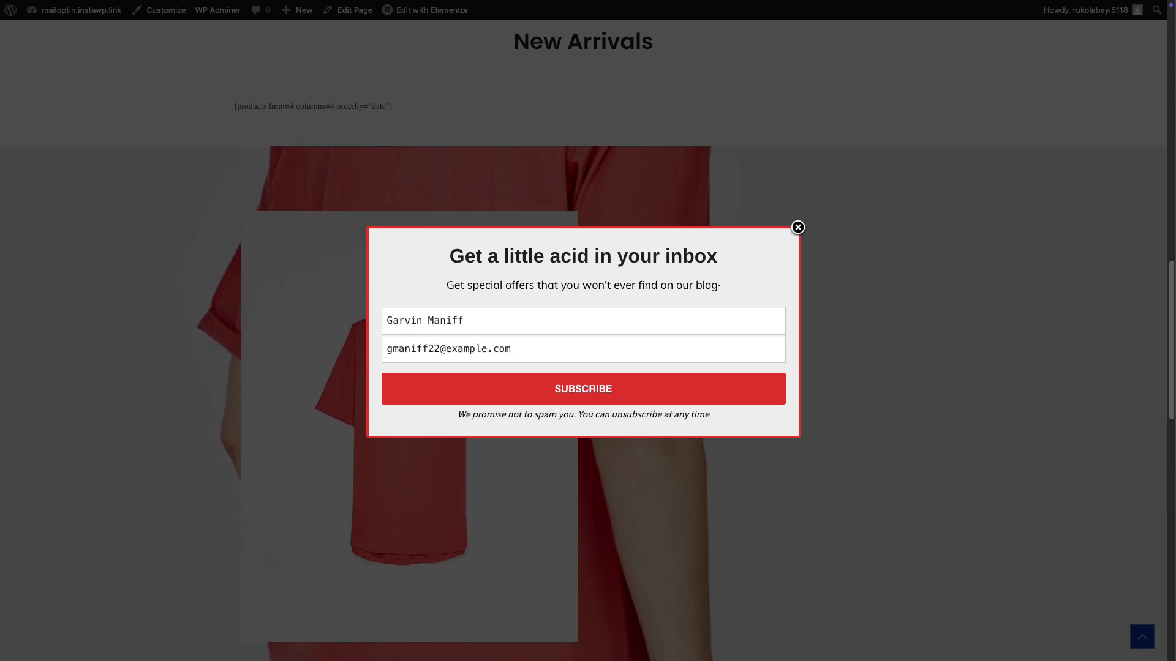
left_click(513, 398)
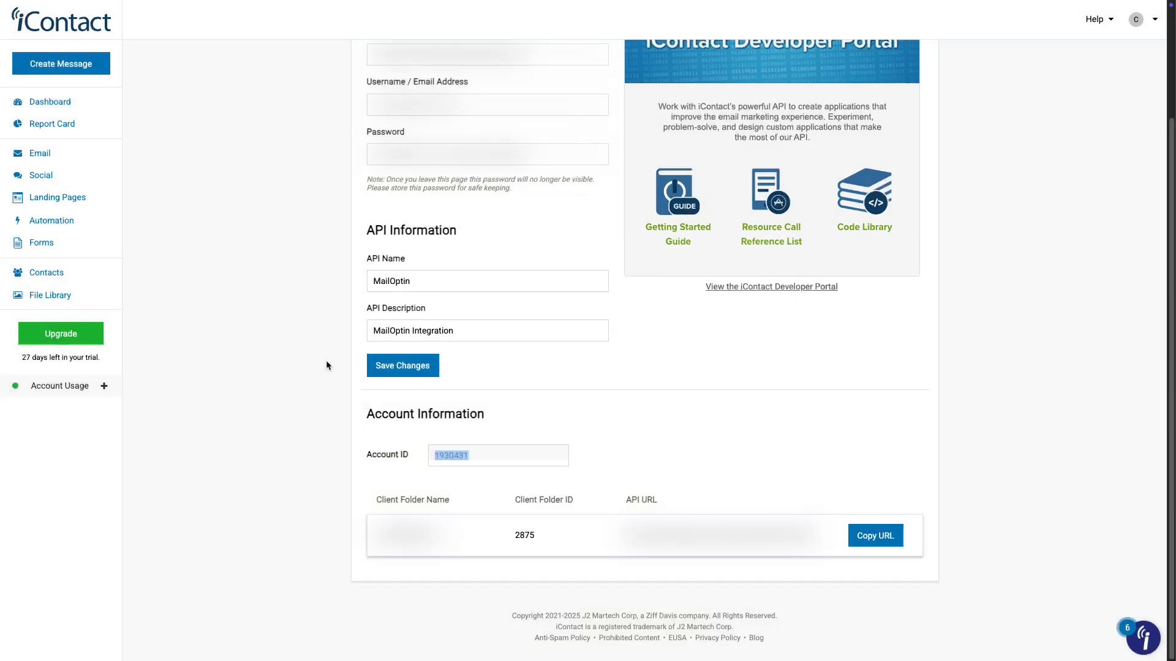
Switch to iContact and check the contacts list for the test subscriber.
left_click(58, 280)
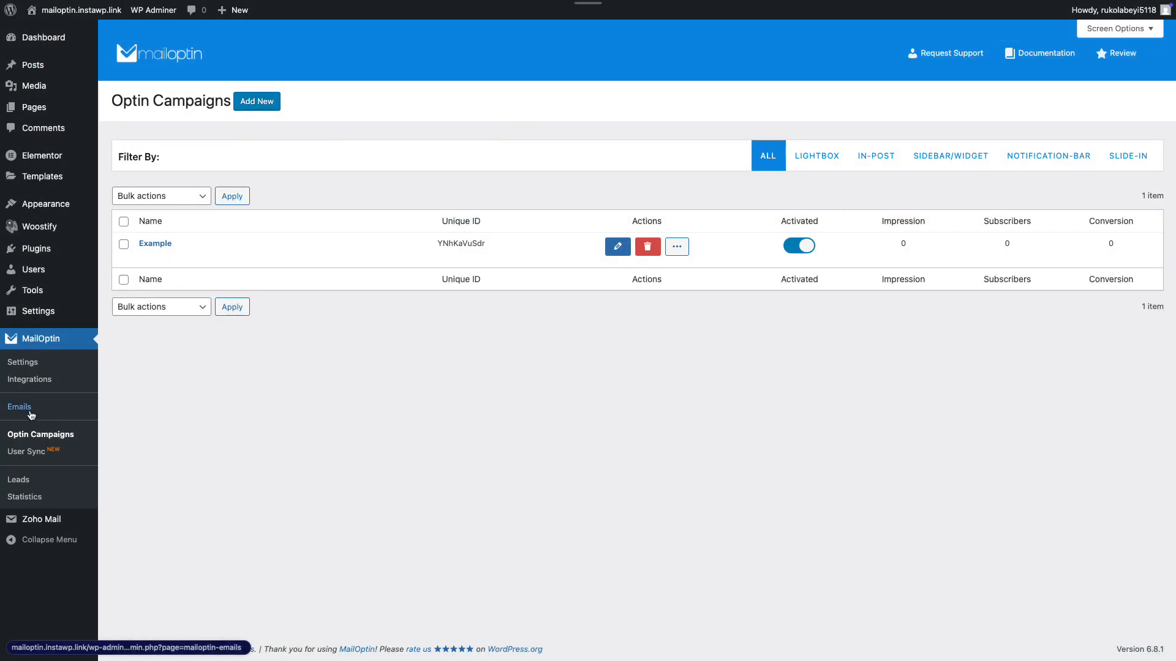
Switch to MailOptin's Emails page in WordPress and start adding a new email automation.
left_click(32, 415)
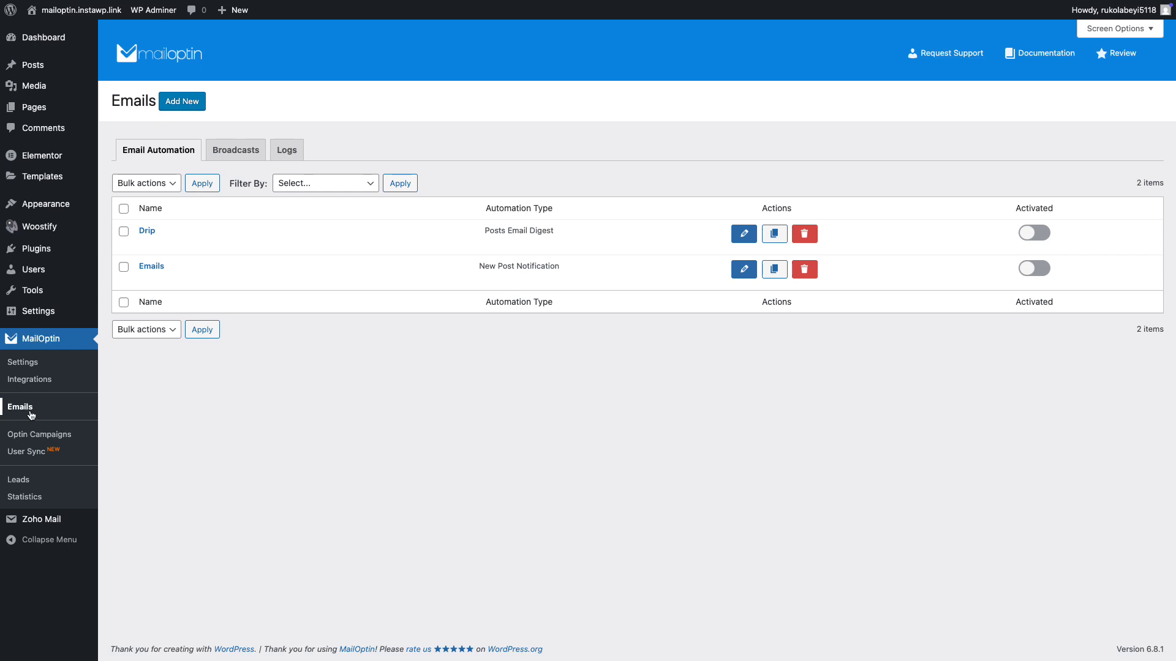
left_click(199, 103)
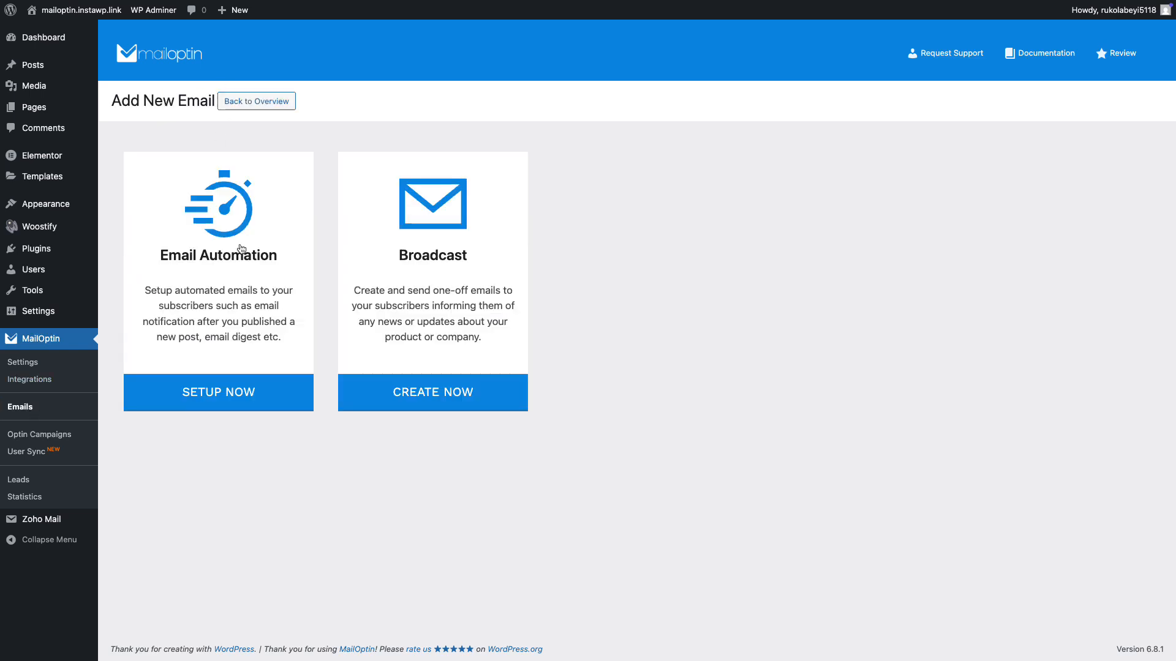
left_click(241, 250)
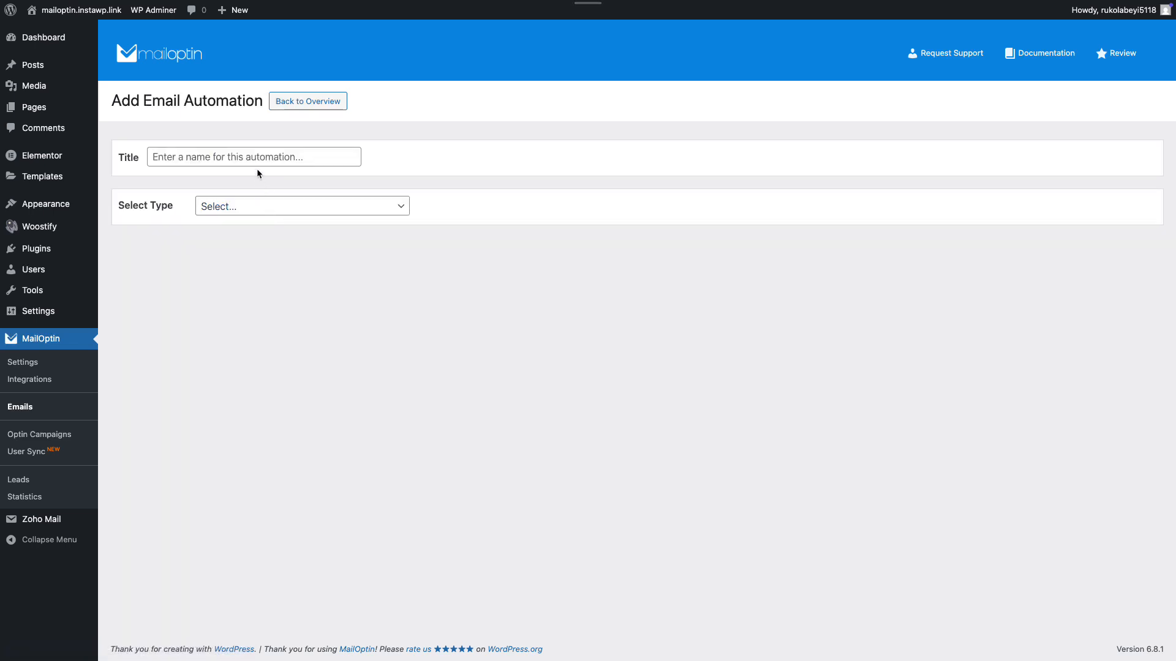
Title the automation "Example", set its type to New Post Notification and choose an email template for it.
left_click(250, 150)
type("Example")
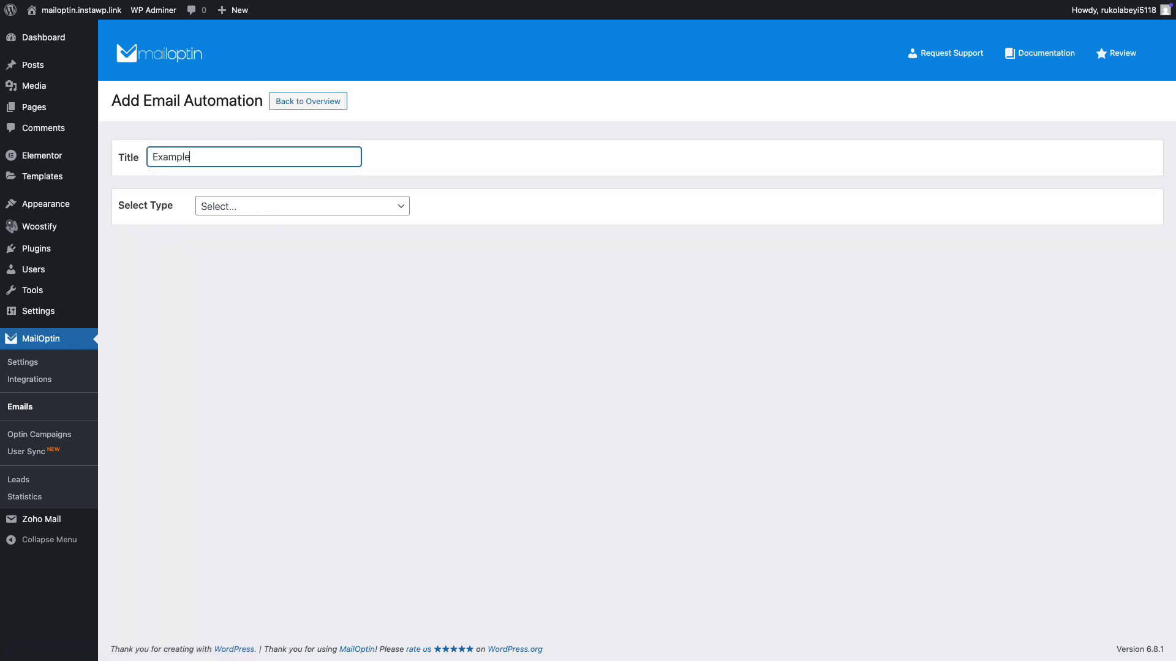
left_click(365, 207)
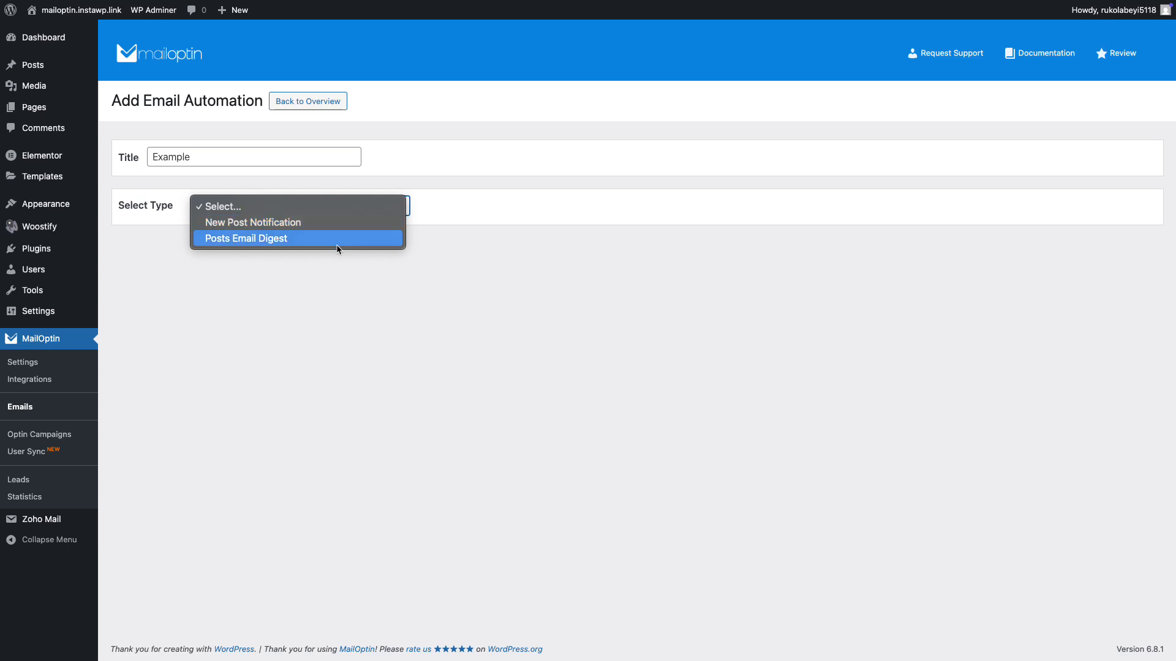
left_click(321, 225)
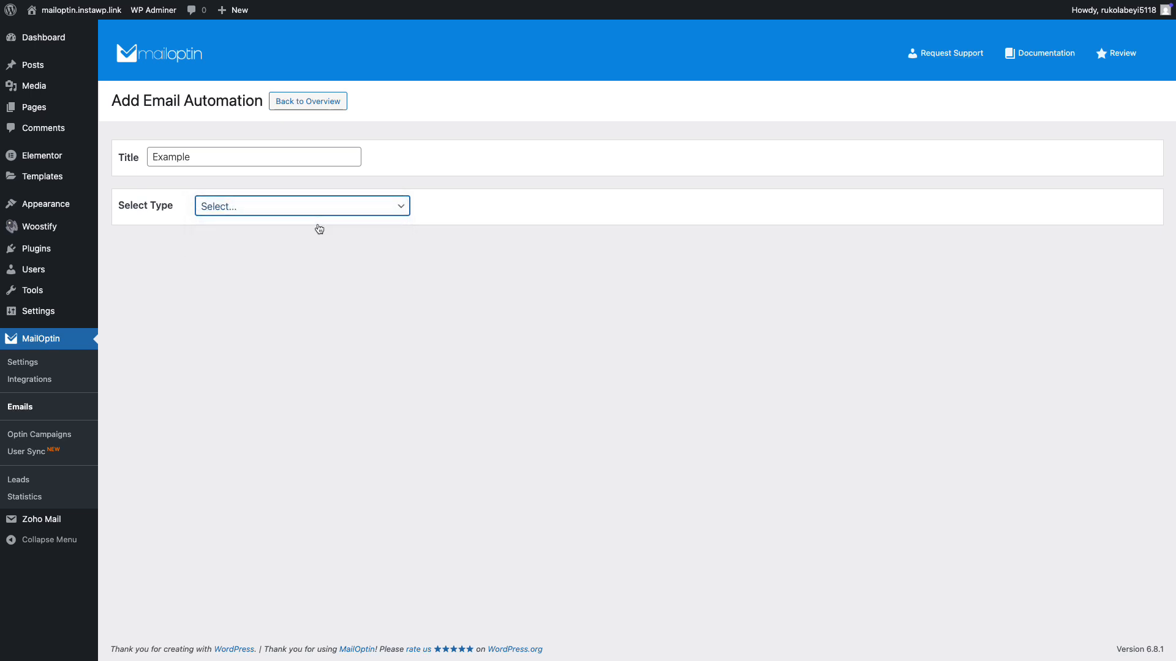
left_click(420, 350)
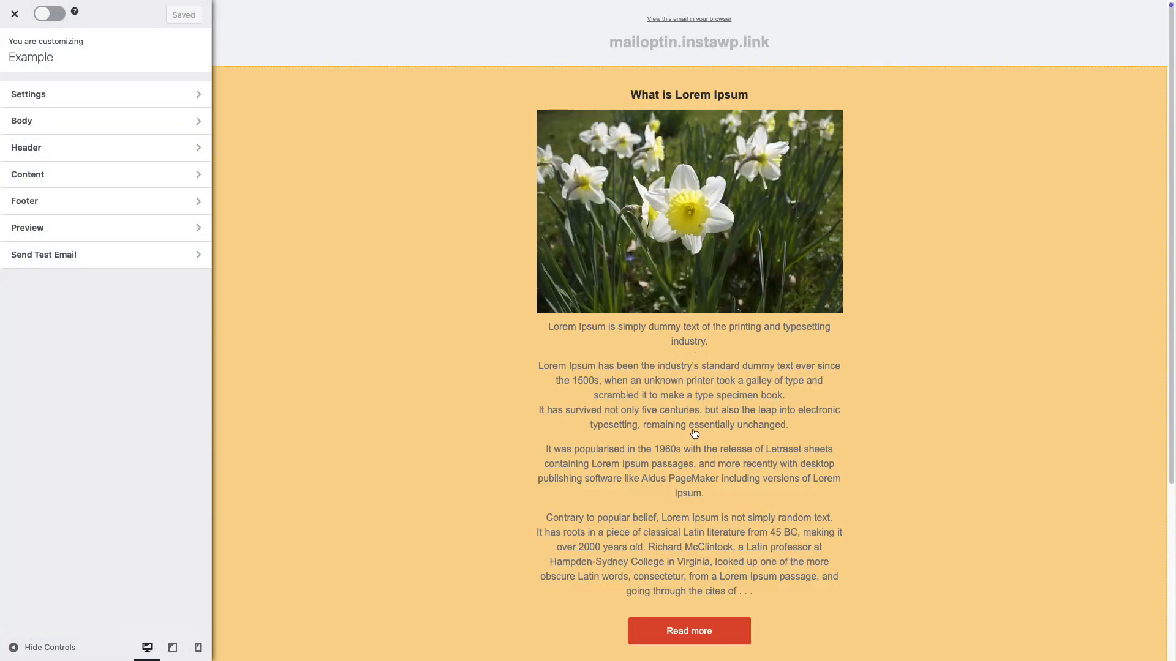
Set the recipient connection in the automation's settings to iContact.
scroll(694, 433, "down", 4)
scroll(695, 434, "up", 1)
scroll(694, 433, "up", 3)
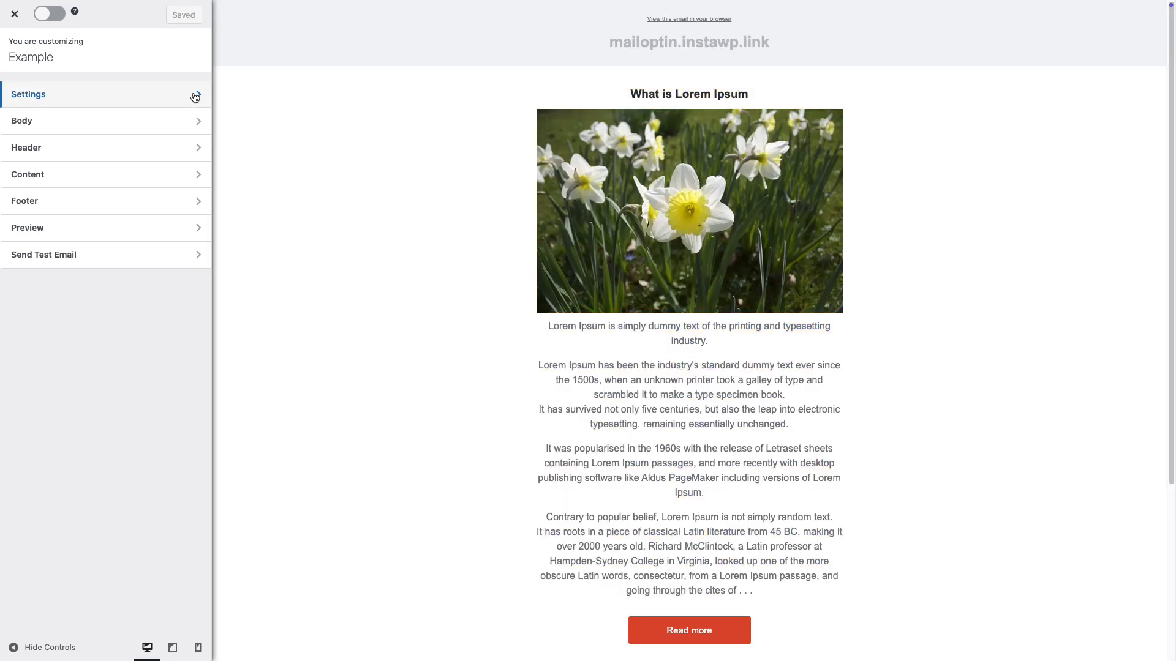
left_click(195, 95)
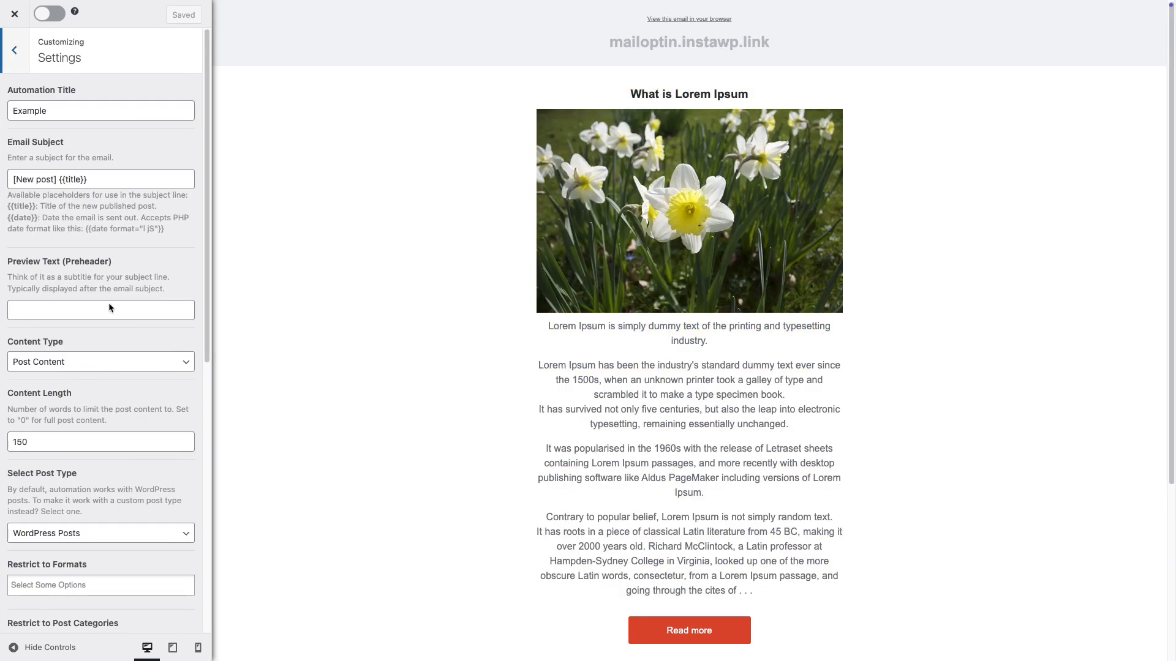
scroll(101, 394, "down", 8)
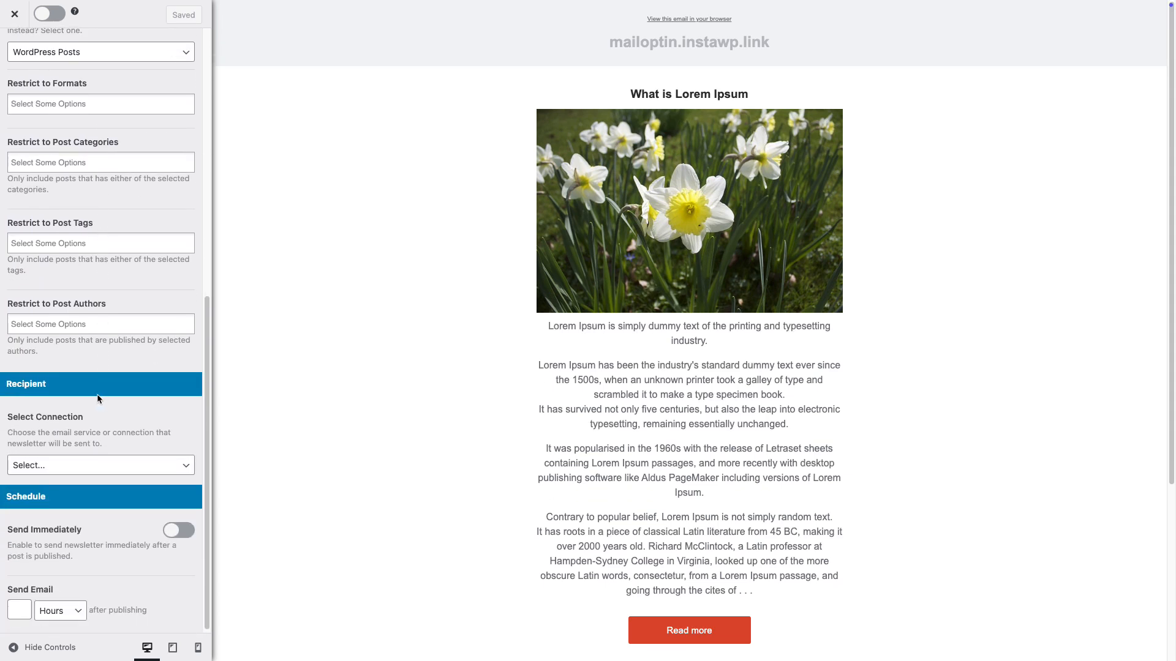
left_click(160, 471)
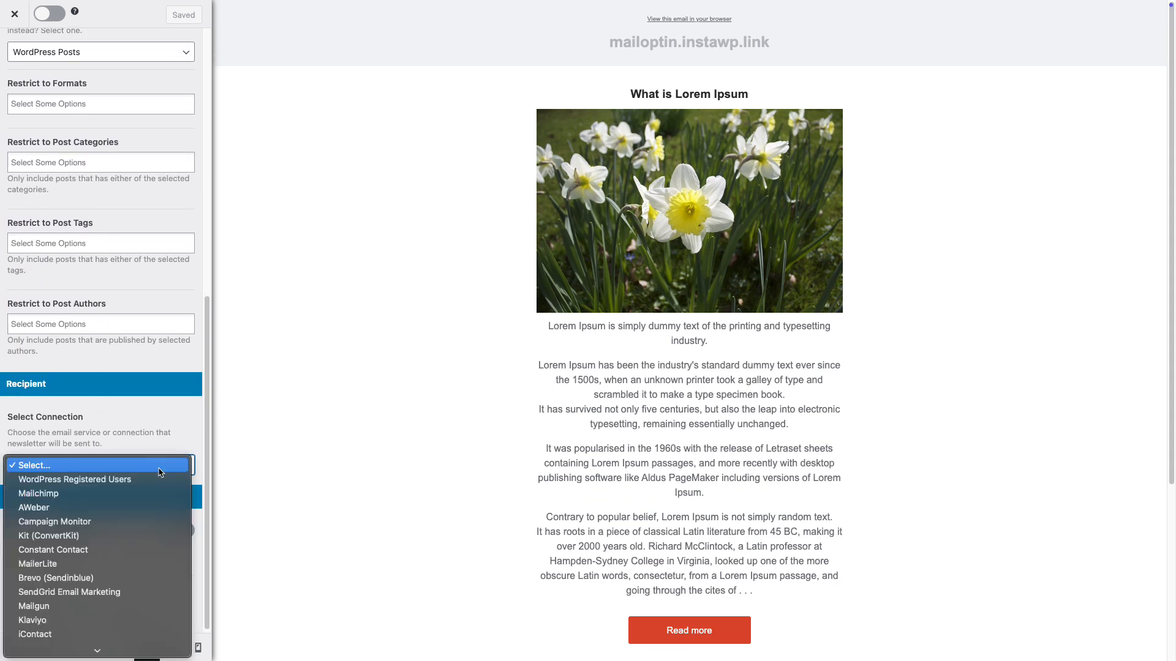
scroll(125, 525, "down", 1)
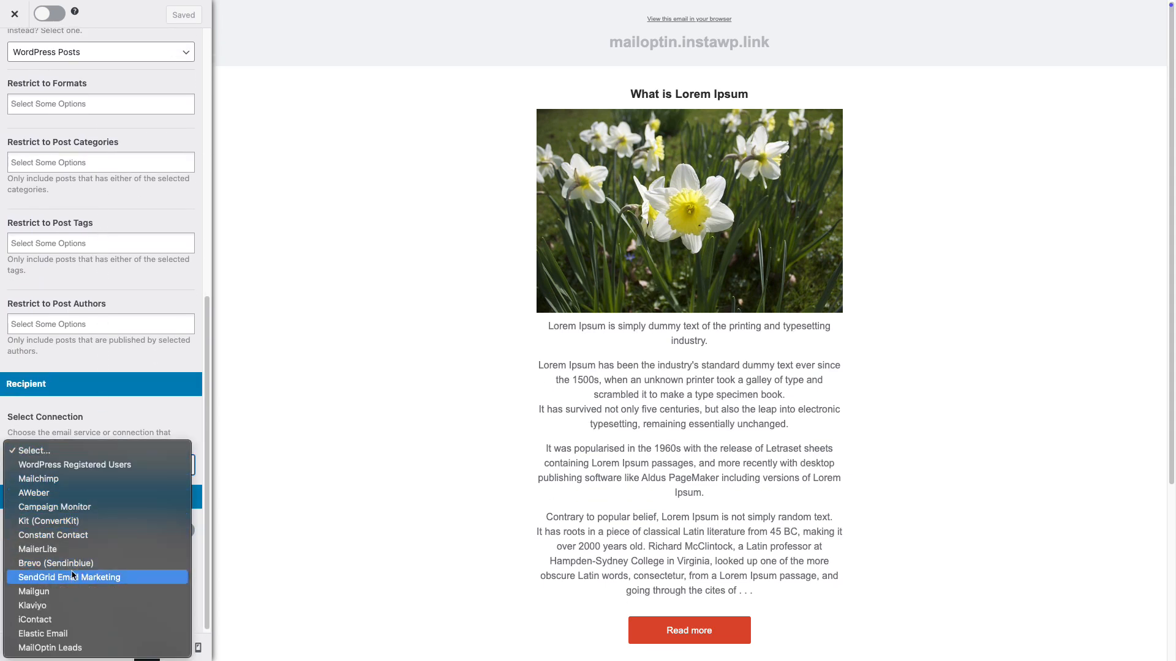
left_click(47, 620)
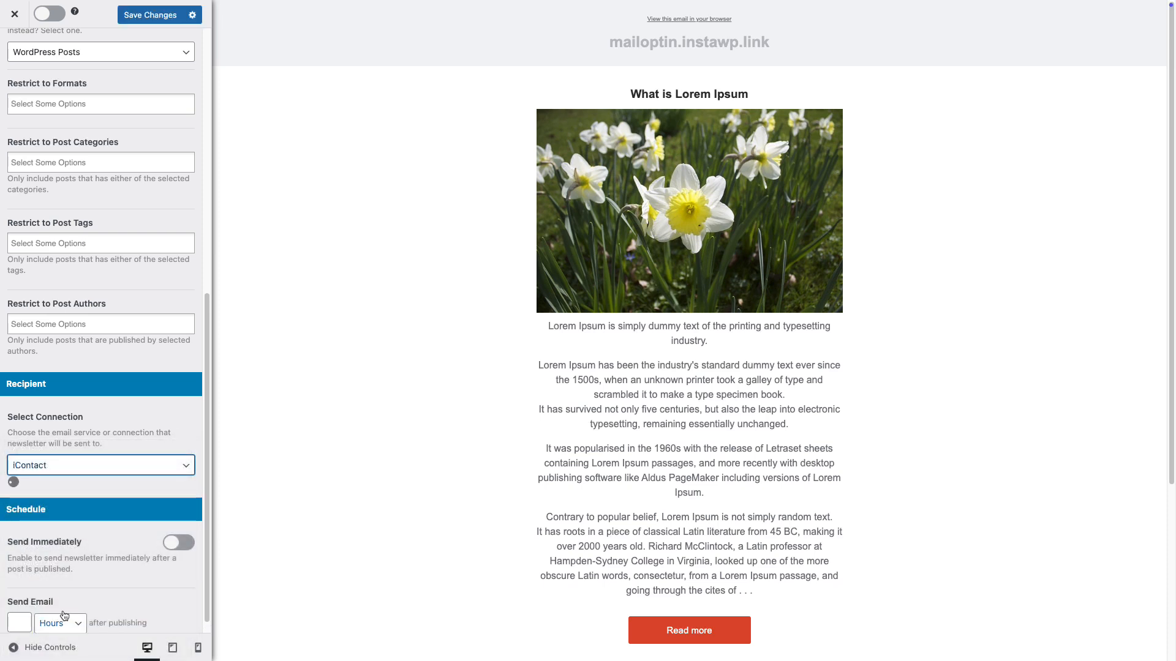